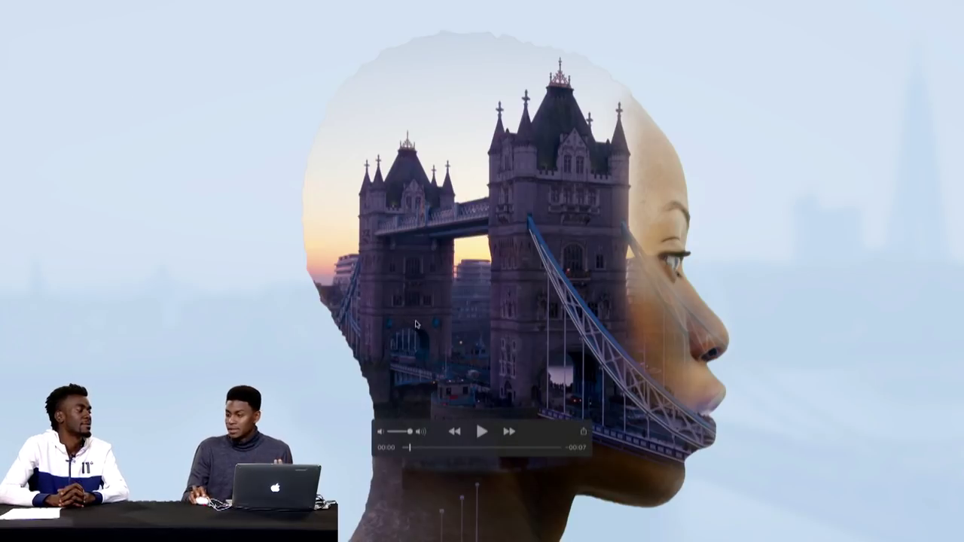
Step: Play Adobe Final.mp4 in QuickTime Player to preview the finished 7-second cinemagraph
click(482, 431)
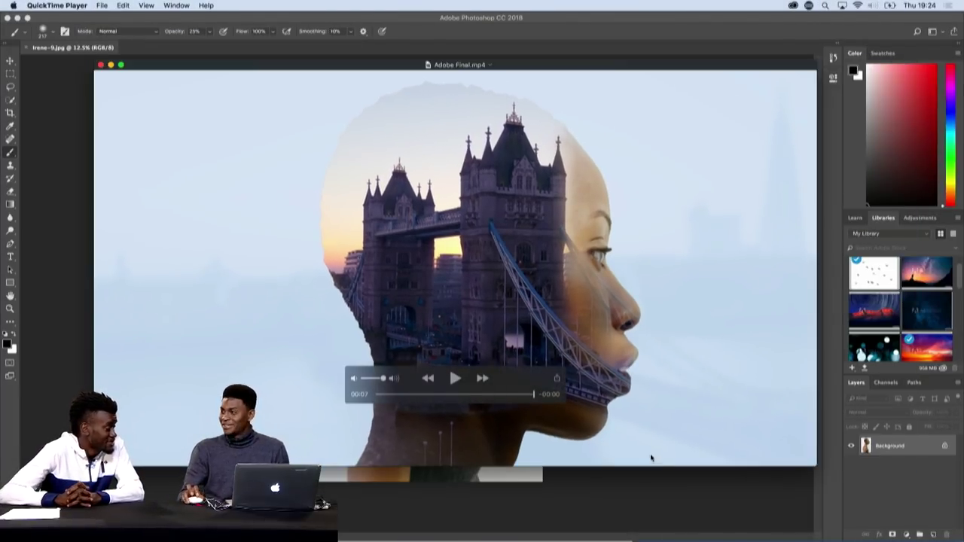
Step: Quick-select the woman's hair, face and grey tank top in irene-9.jpg, then add a layer mask
click(680, 488)
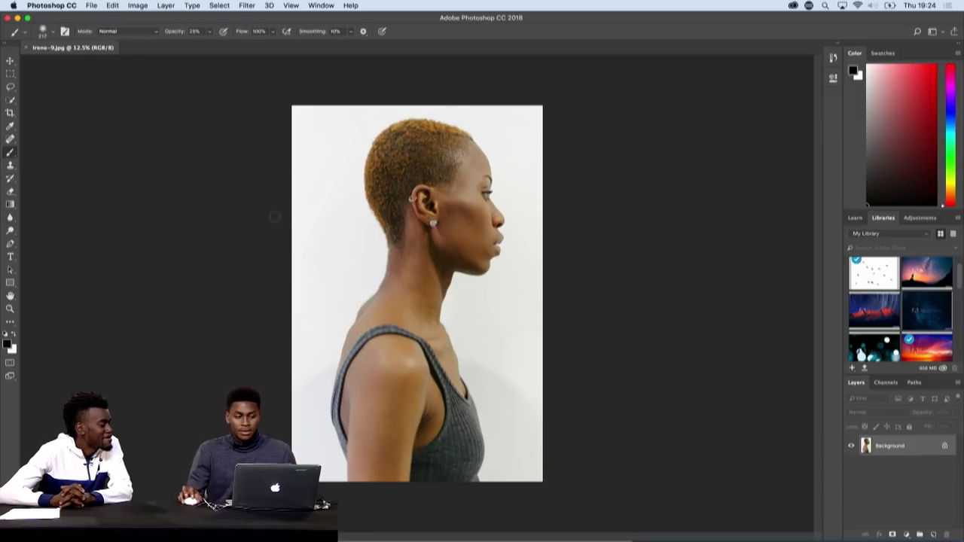
click(10, 101)
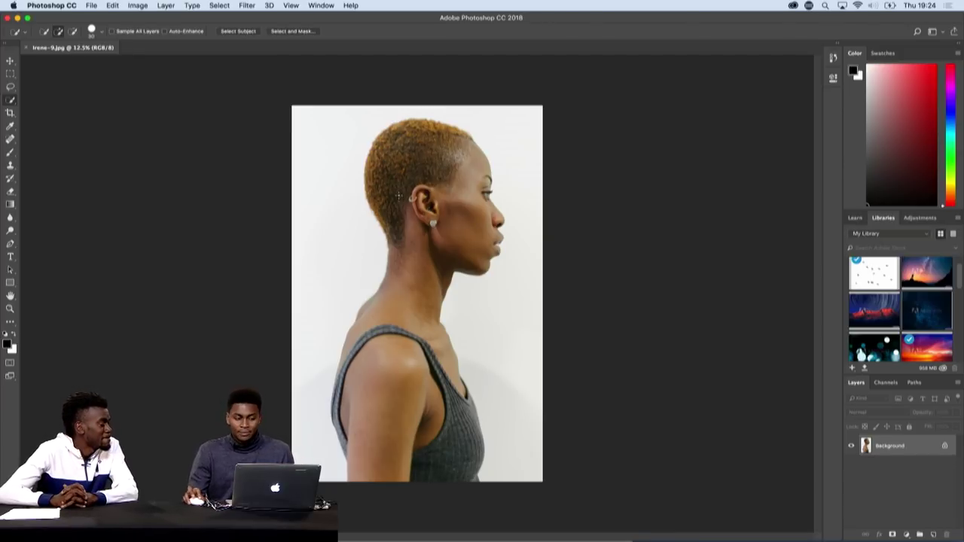
mouse_move(374, 173)
mouse_down()
mouse_move(385, 144)
mouse_move(407, 140)
mouse_up()
mouse_move(416, 189)
mouse_down()
mouse_move(467, 187)
mouse_move(457, 218)
mouse_move(406, 254)
mouse_move(405, 400)
mouse_up()
click(450, 453)
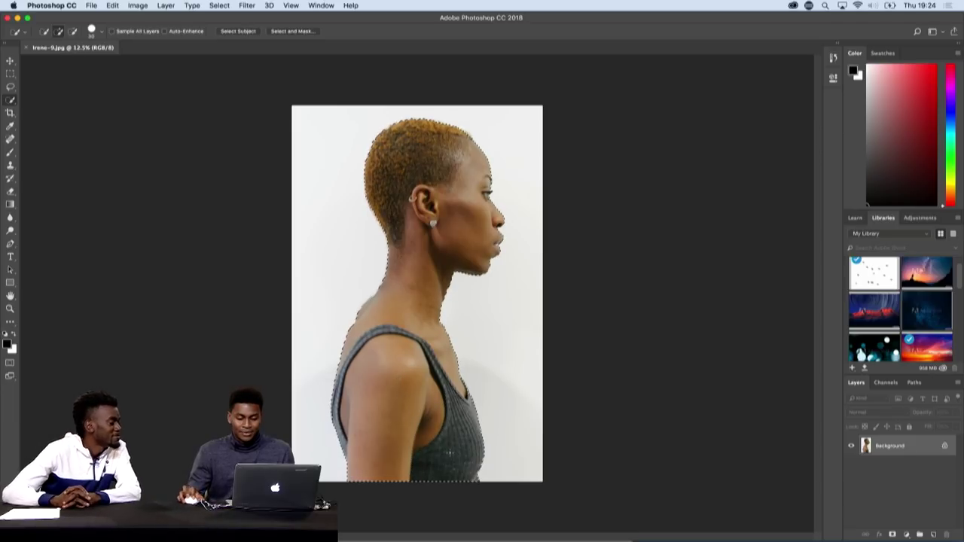
click(893, 535)
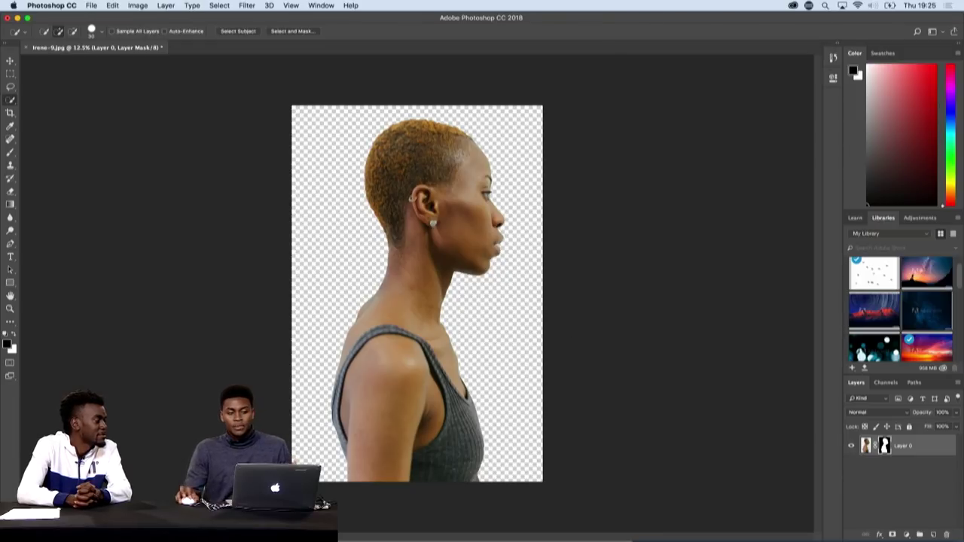
Step: Create Untitled-1 via File > New at 1920 × 1080 px, 300 ppi, white background
click(91, 5)
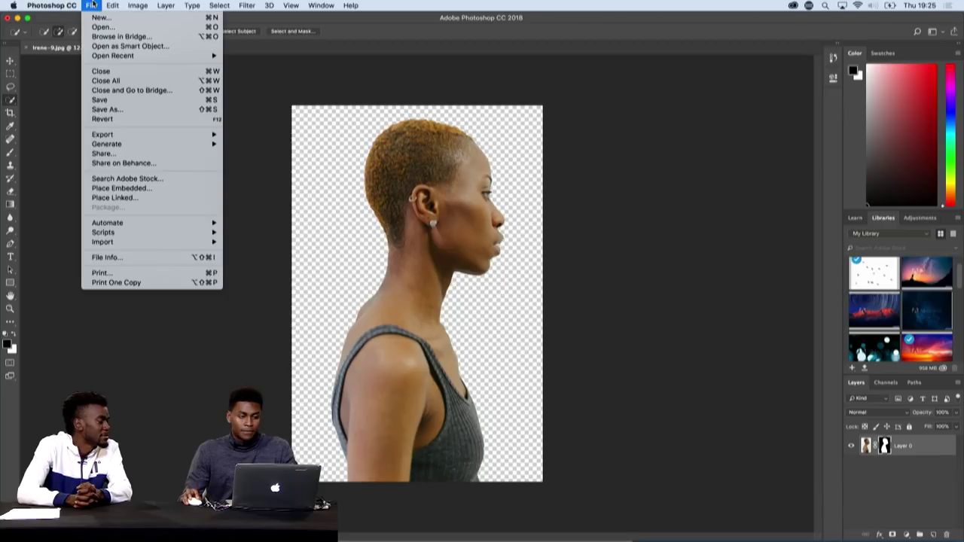
click(100, 19)
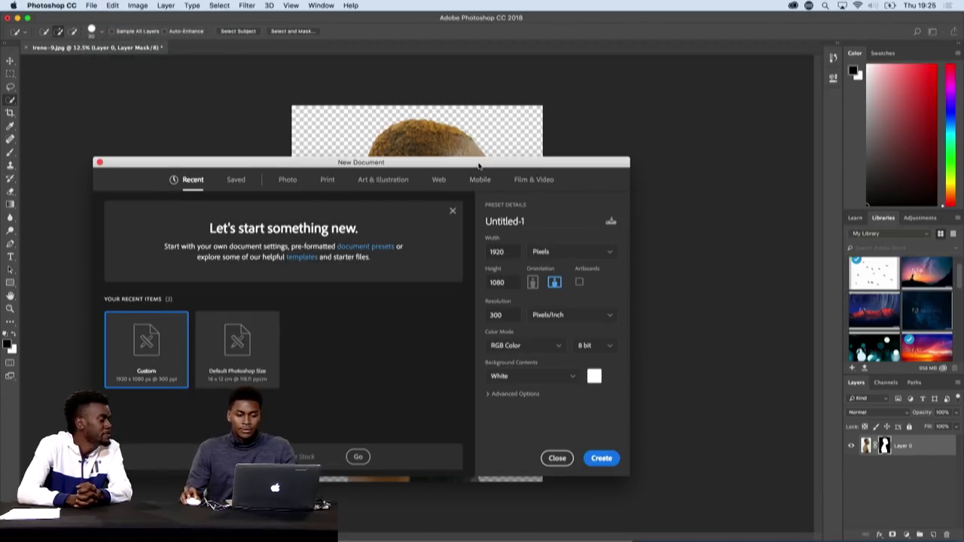
drag(482, 166, 575, 130)
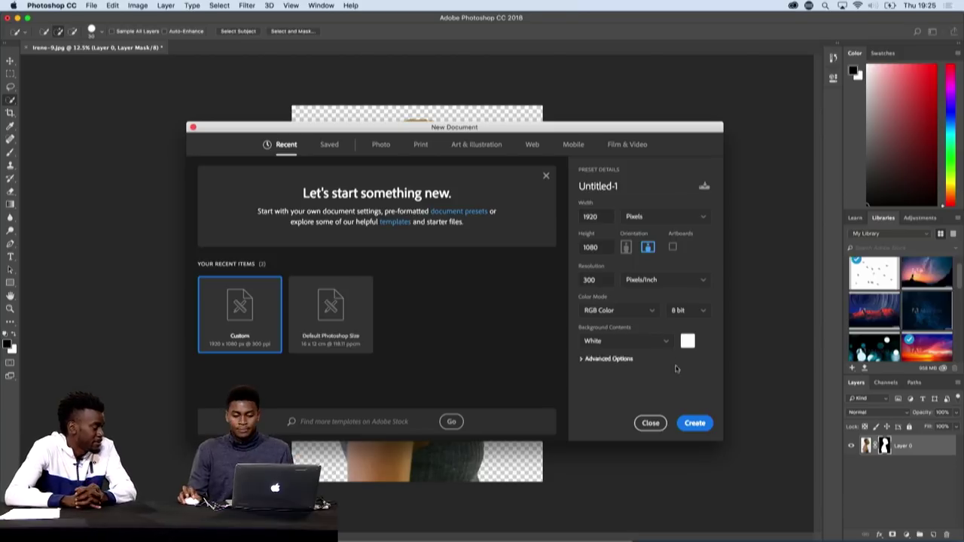
click(694, 423)
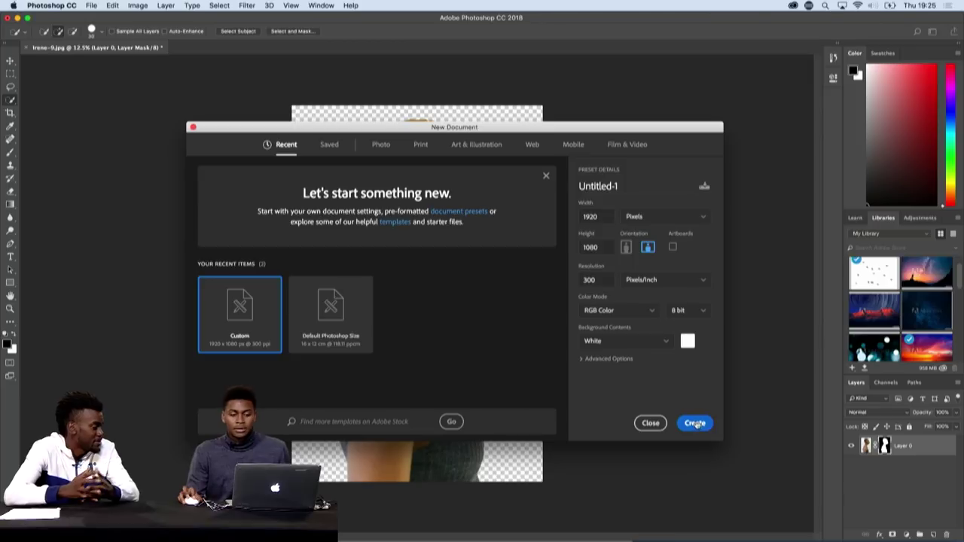
click(695, 424)
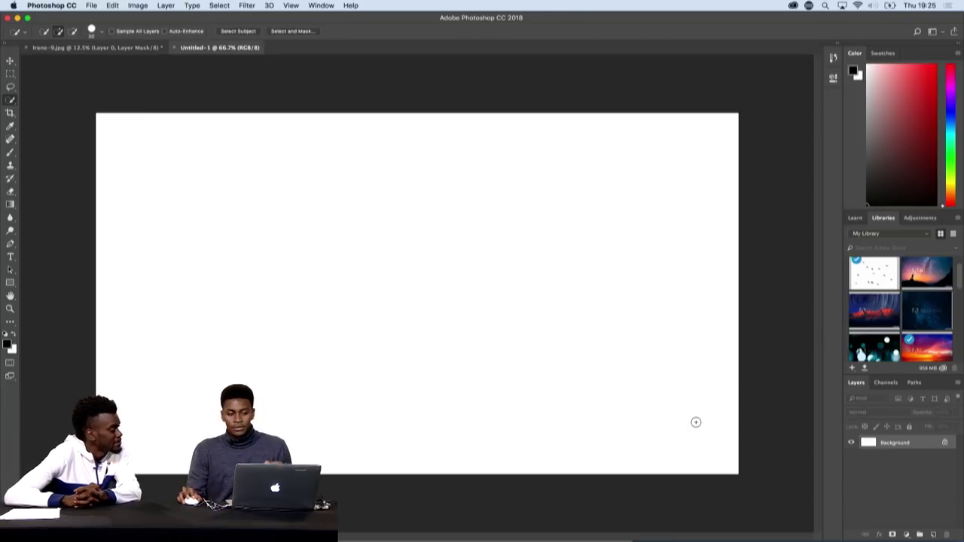
Step: Drag the masked woman from irene-9.jpg into Untitled-1 with the Move tool as Layer 1
click(89, 48)
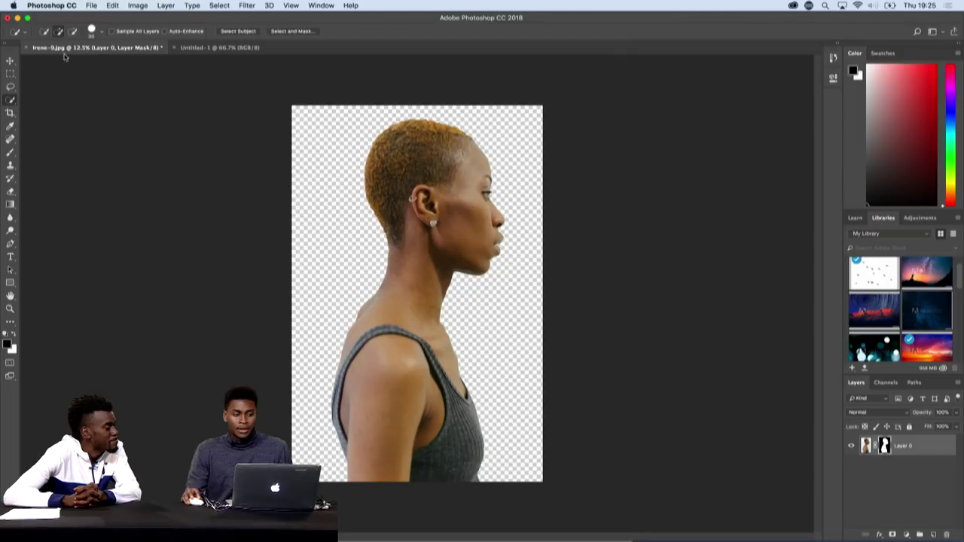
click(10, 62)
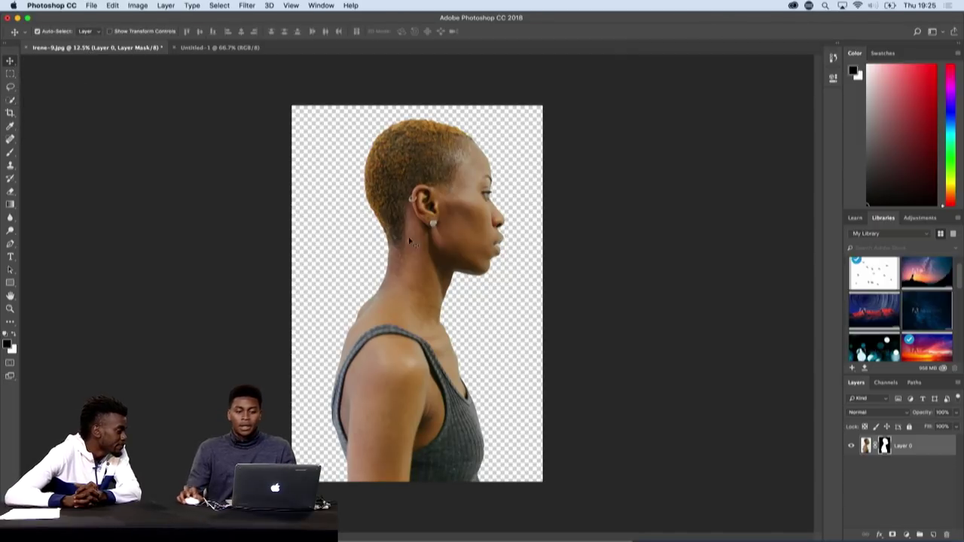
drag(424, 246, 379, 250)
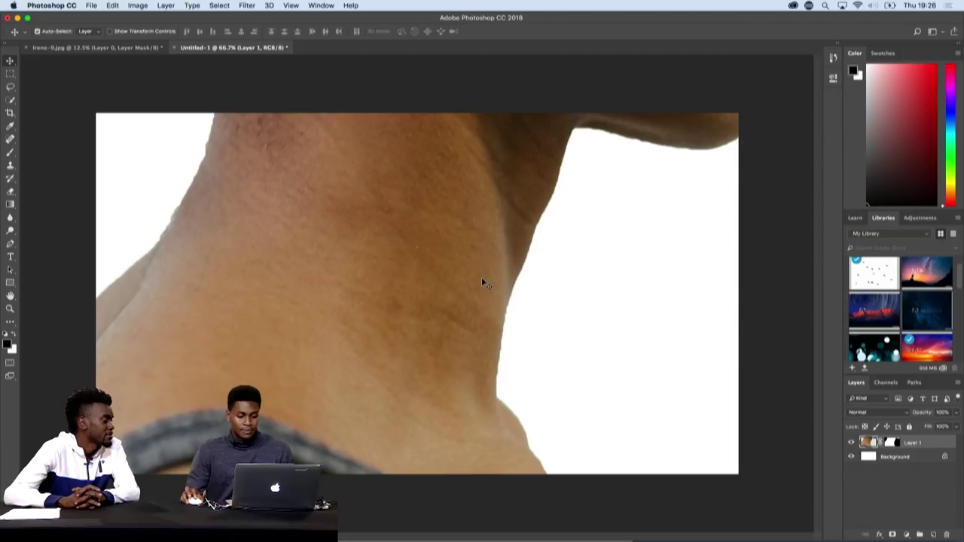
scroll(482, 282, up, 2)
scroll(482, 282, down, 10)
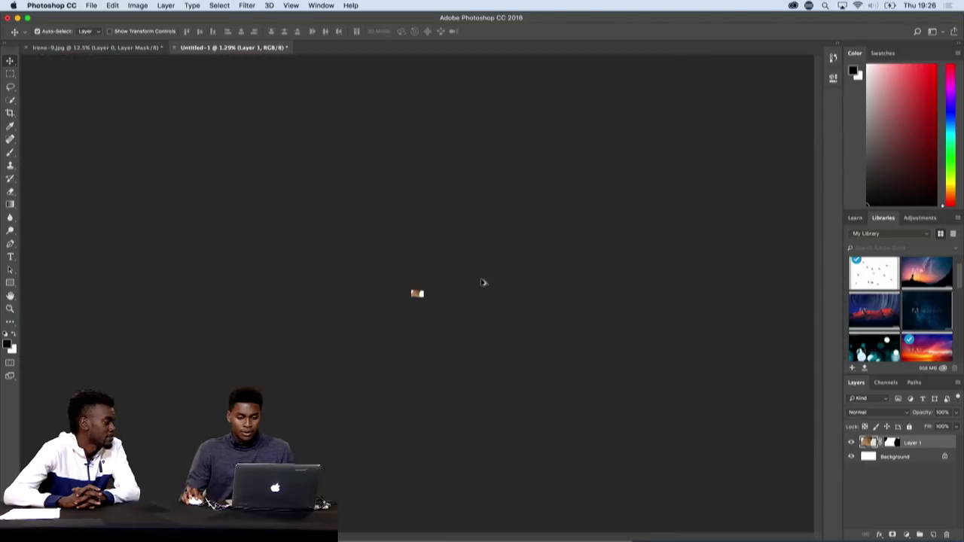
scroll(480, 282, up, 6)
scroll(482, 282, down, 1)
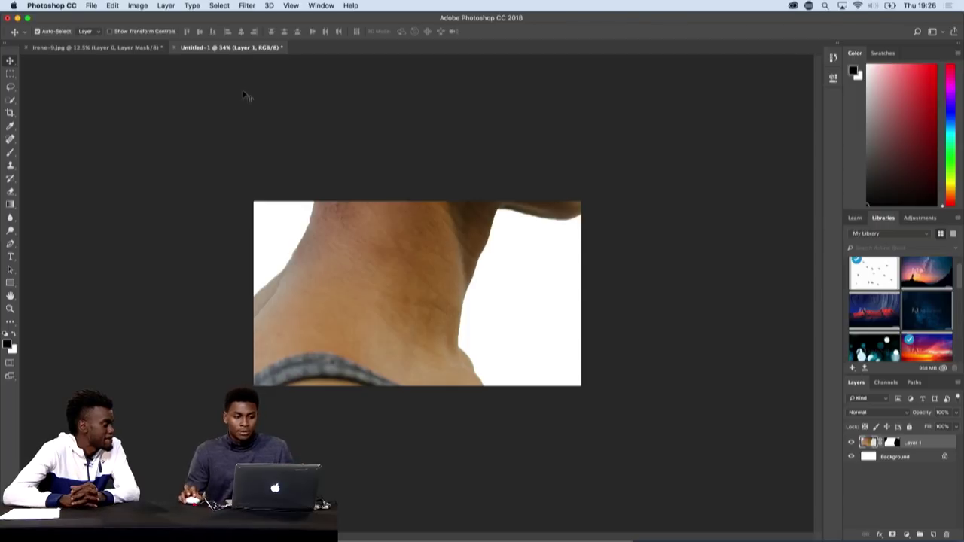
click(112, 5)
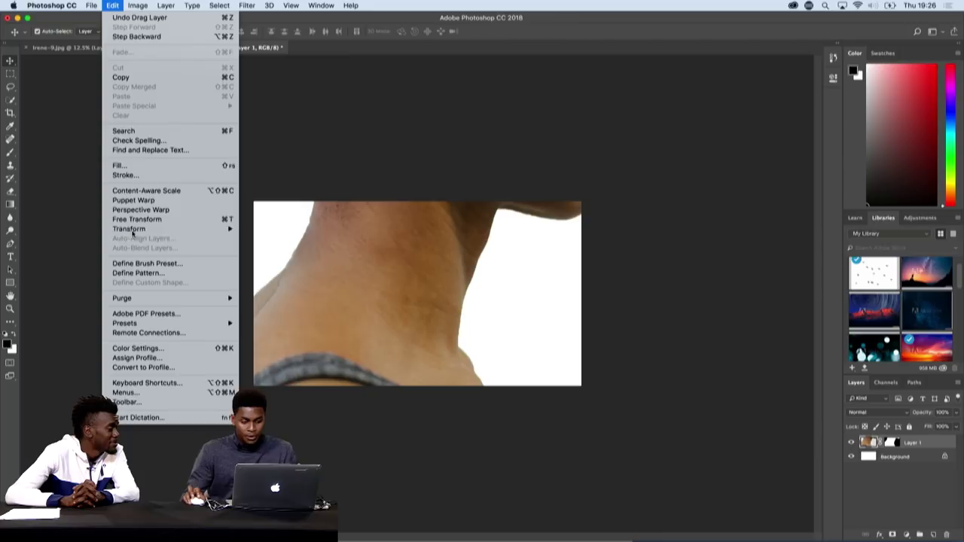
Step: Free Transform Layer 1 down to about 35% so her whole head and neck fit the canvas
click(540, 169)
key(super+t)
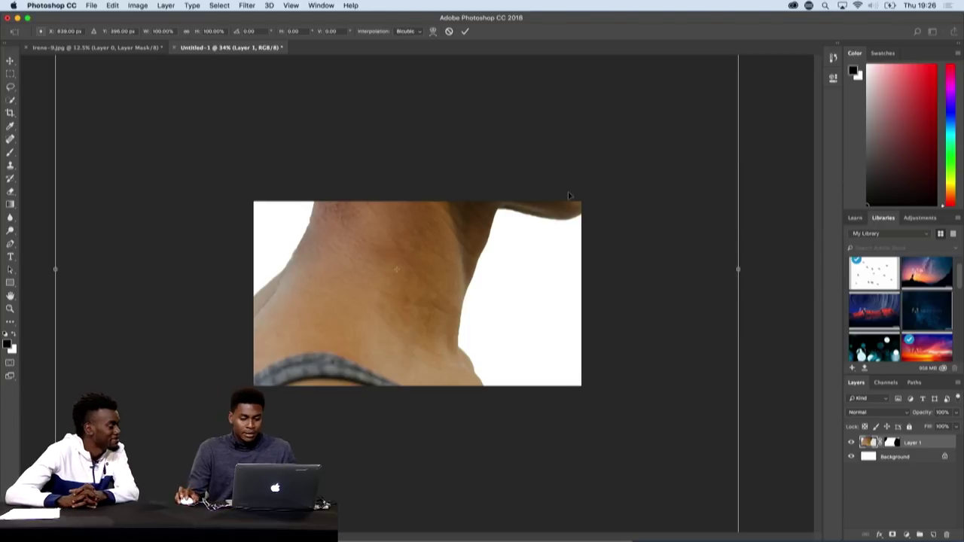
key(super+0)
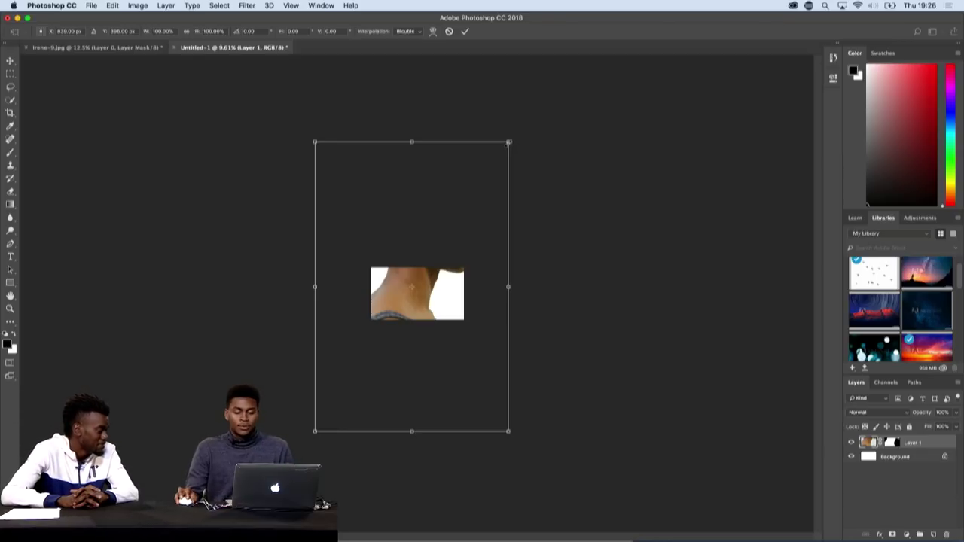
drag(509, 142, 484, 146)
key(super+z)
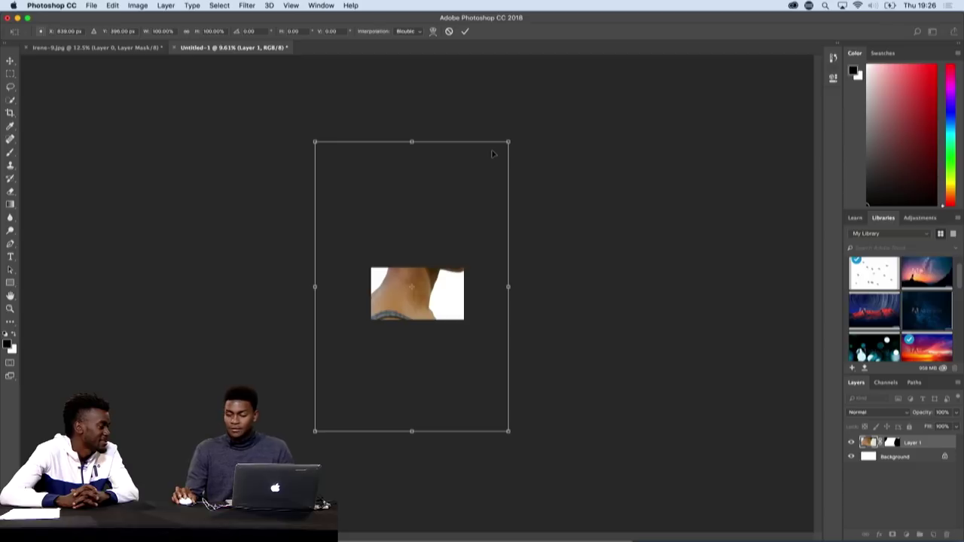
drag(509, 141, 439, 302)
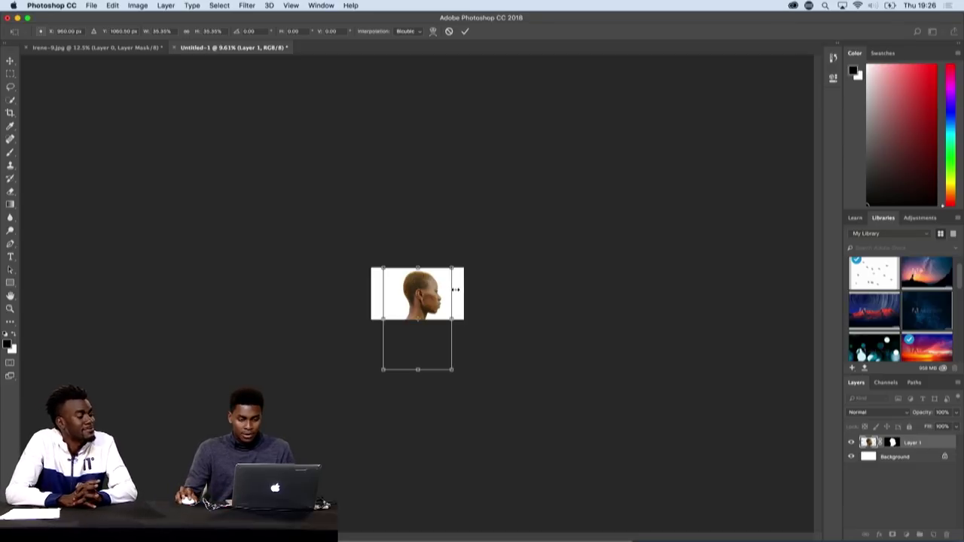
scroll(456, 290, down, 3)
scroll(456, 293, up, 8)
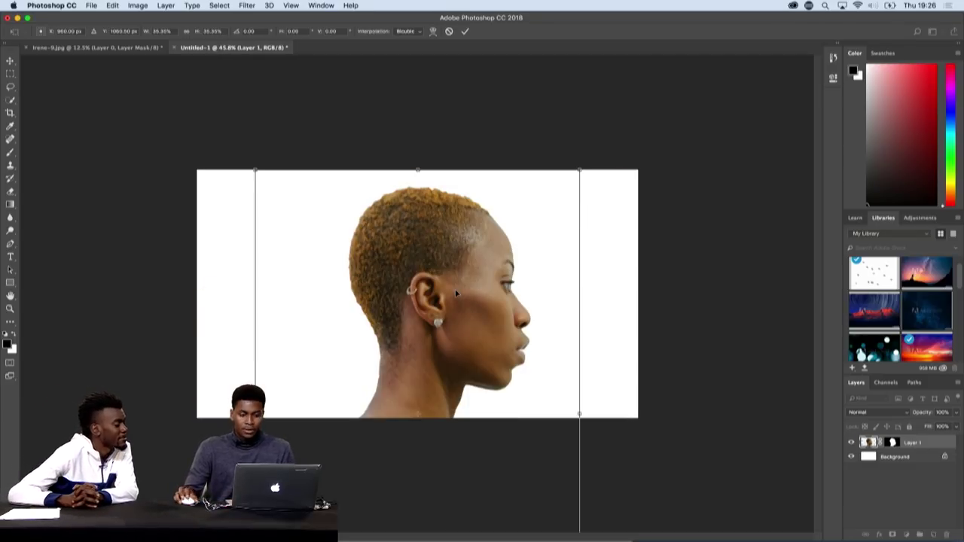
key(Return)
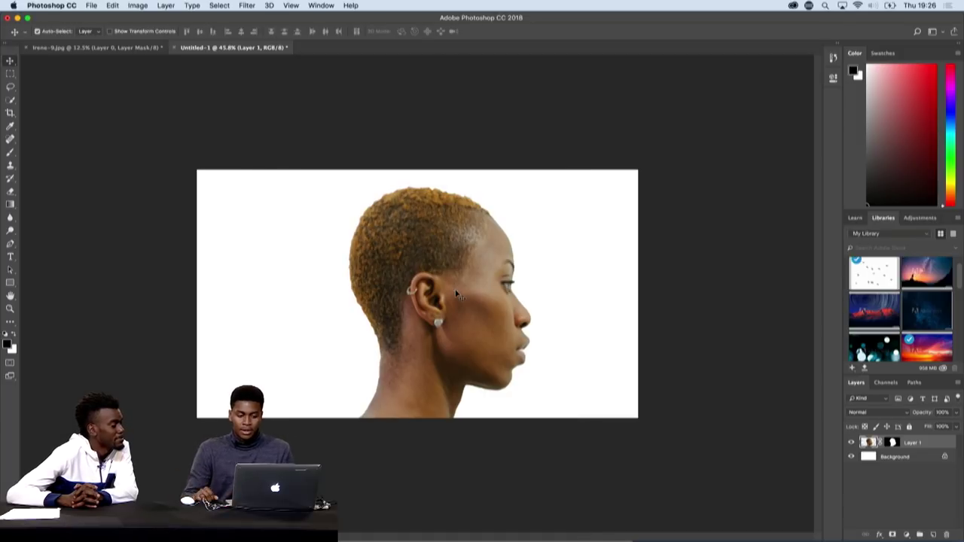
Step: Add a pale blue-grey Solid Color fill layer
click(906, 534)
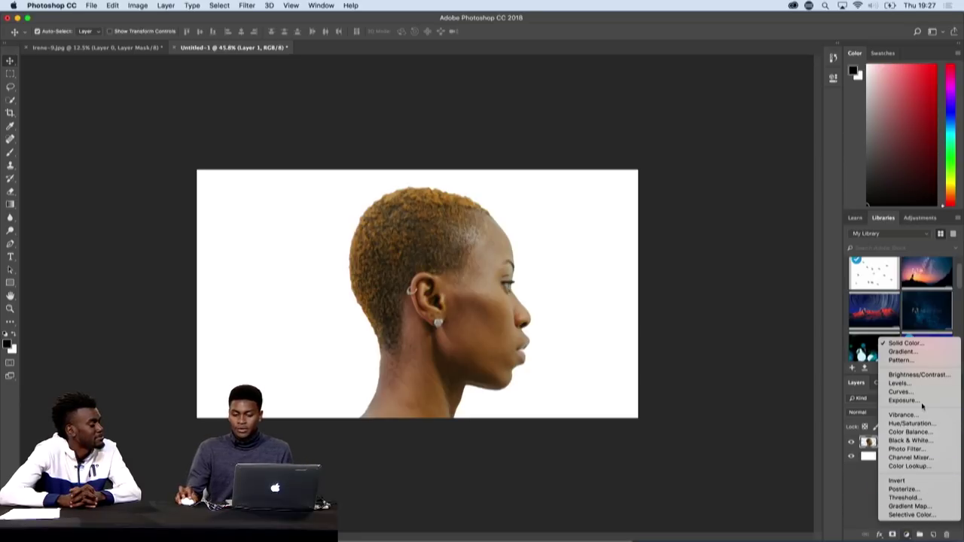
click(907, 343)
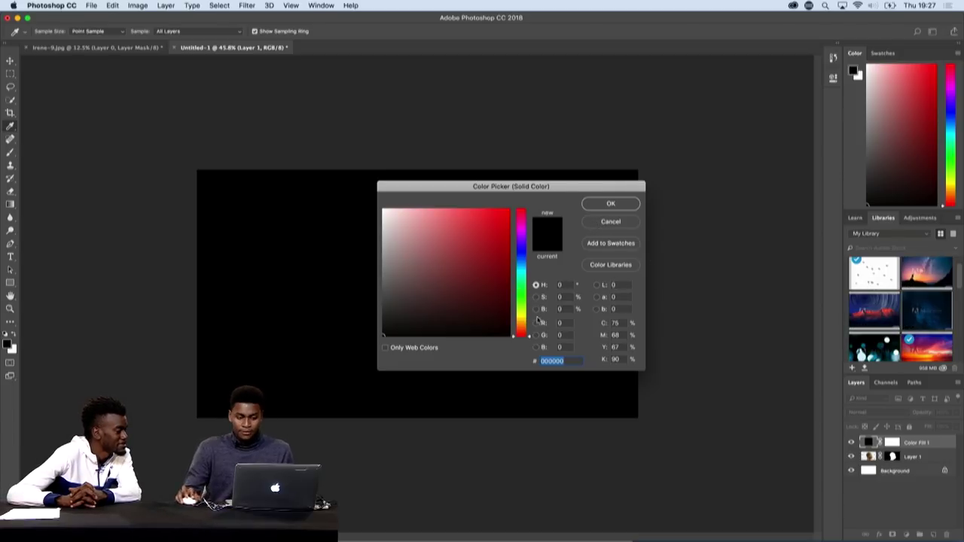
drag(382, 336, 380, 254)
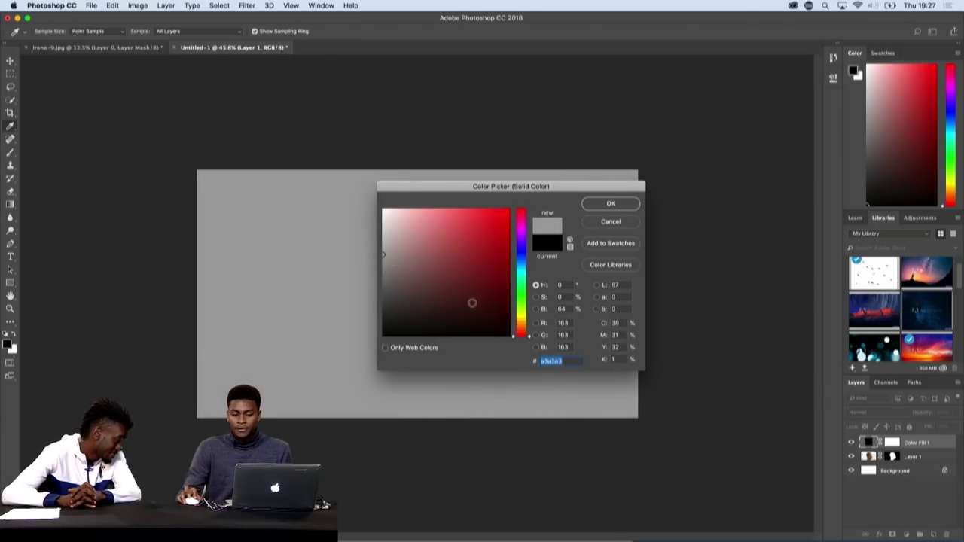
drag(521, 336, 511, 266)
click(399, 244)
drag(401, 243, 400, 244)
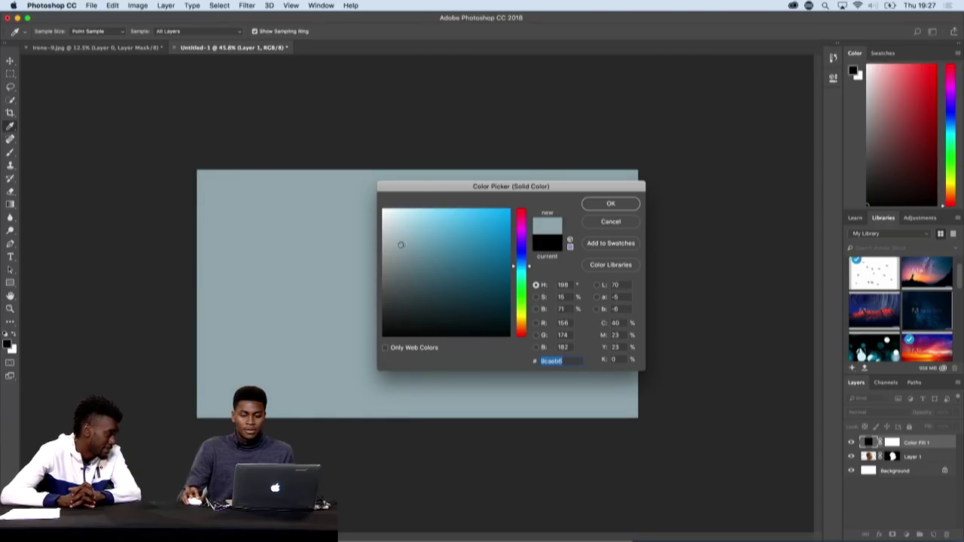
click(609, 204)
Step: Move Color Fill 1 below Layer 1, delete the white Background, and reselect Layer 1
drag(936, 442, 937, 464)
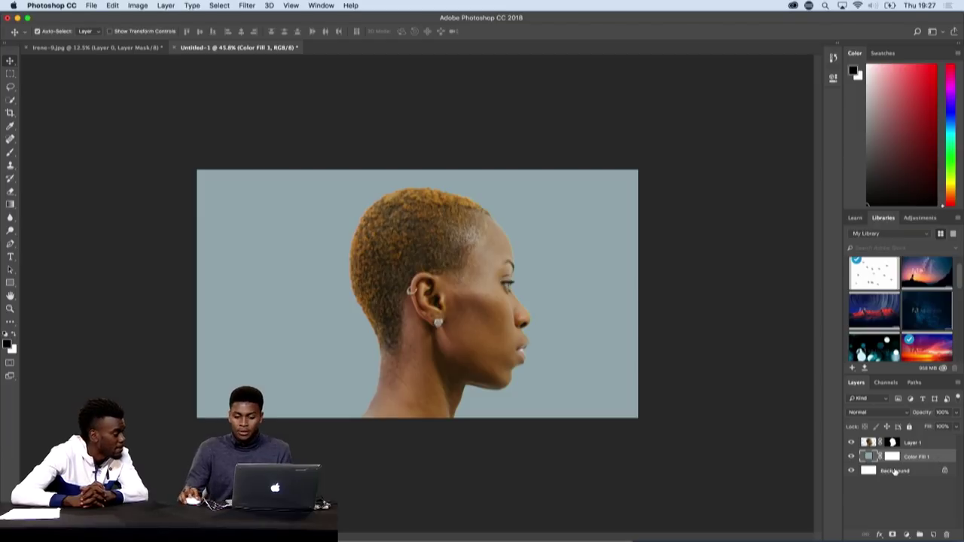
drag(896, 472, 948, 534)
click(936, 445)
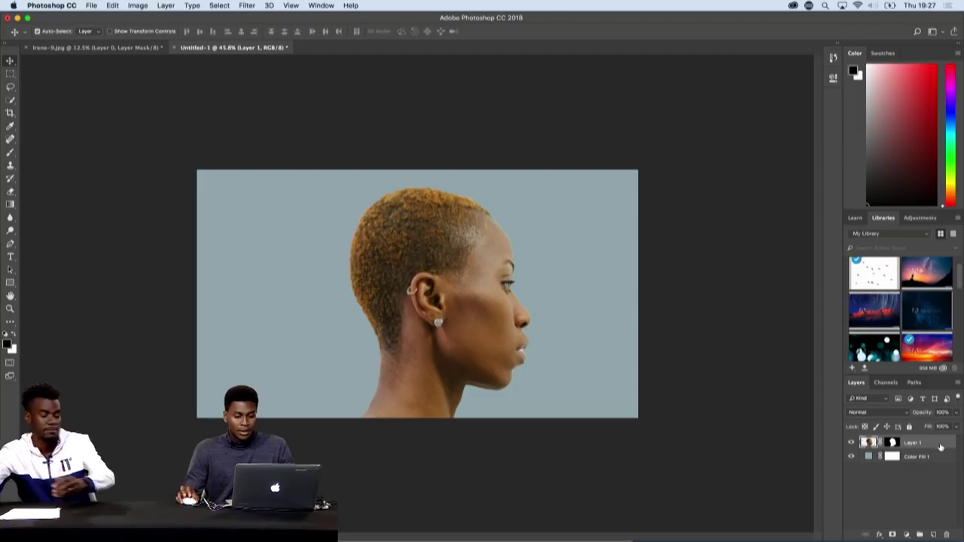
Step: Switch to Safari on Adobe Stock and make the window full-screen
key(super+Tab)
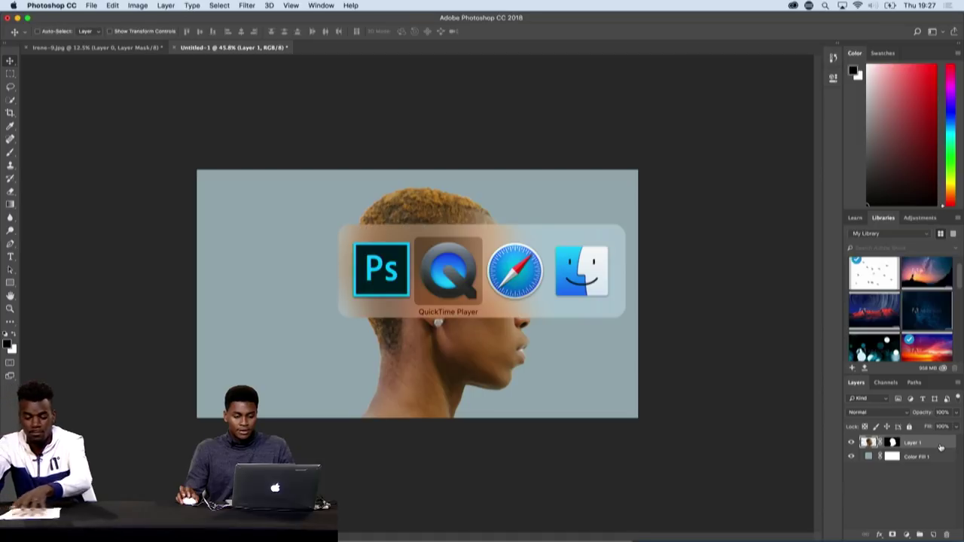
key(super+Tab)
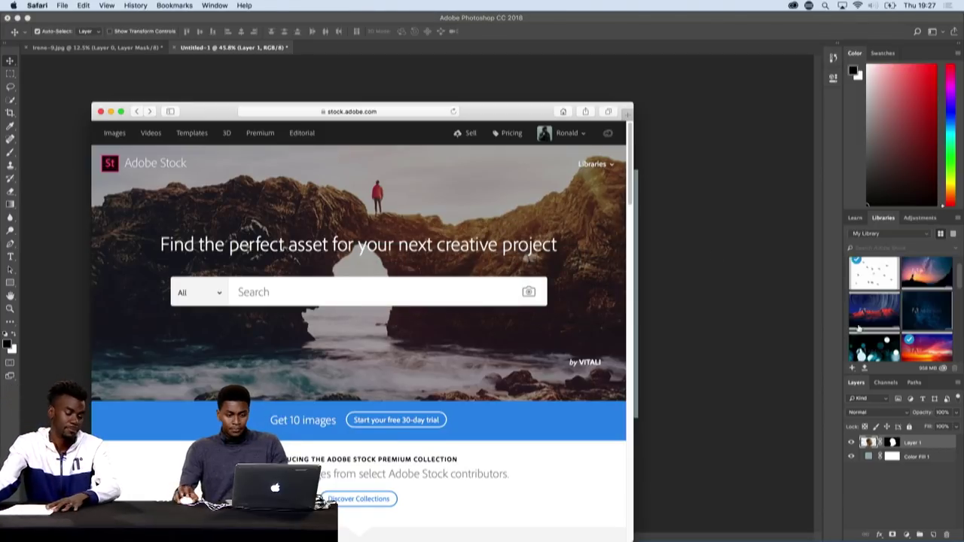
click(120, 111)
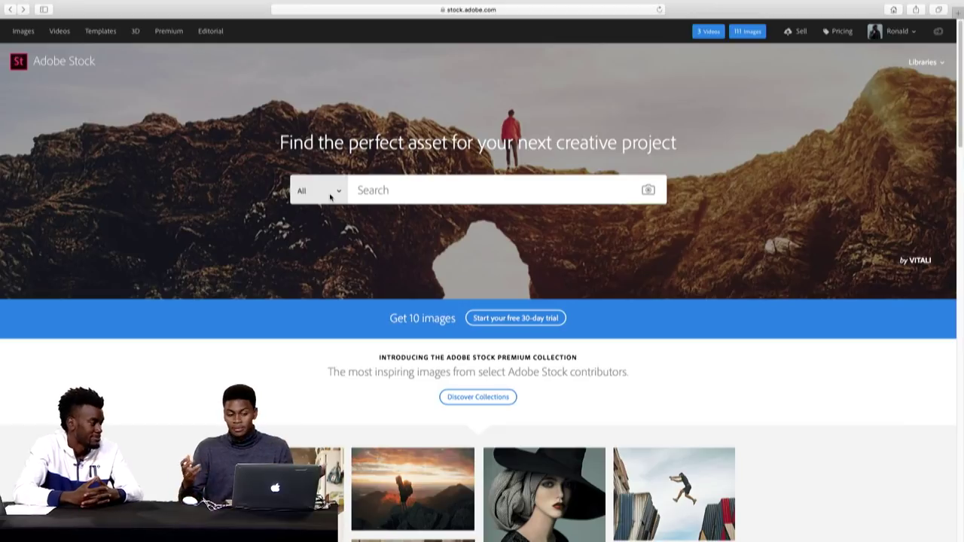
Step: Search Adobe Stock's Videos category for 'london'
click(335, 192)
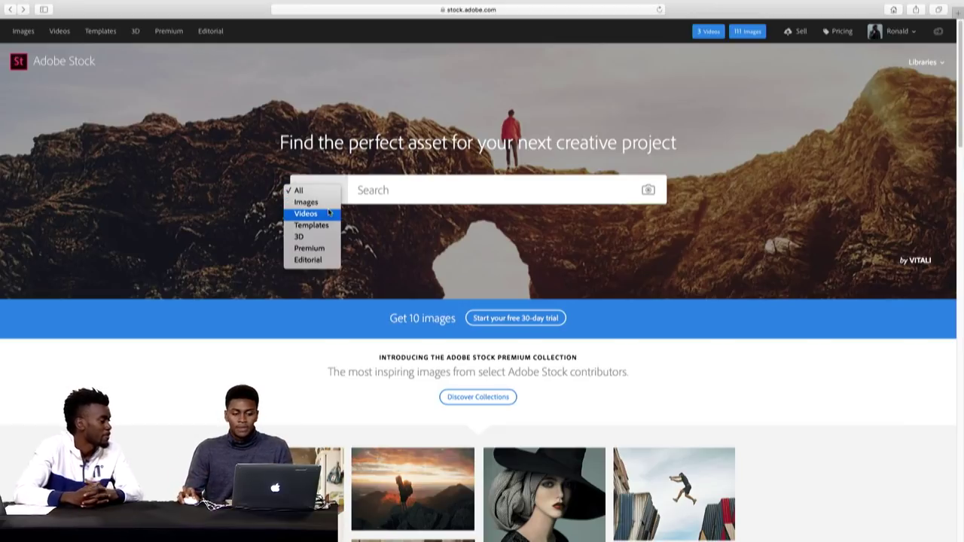
click(328, 213)
click(388, 191)
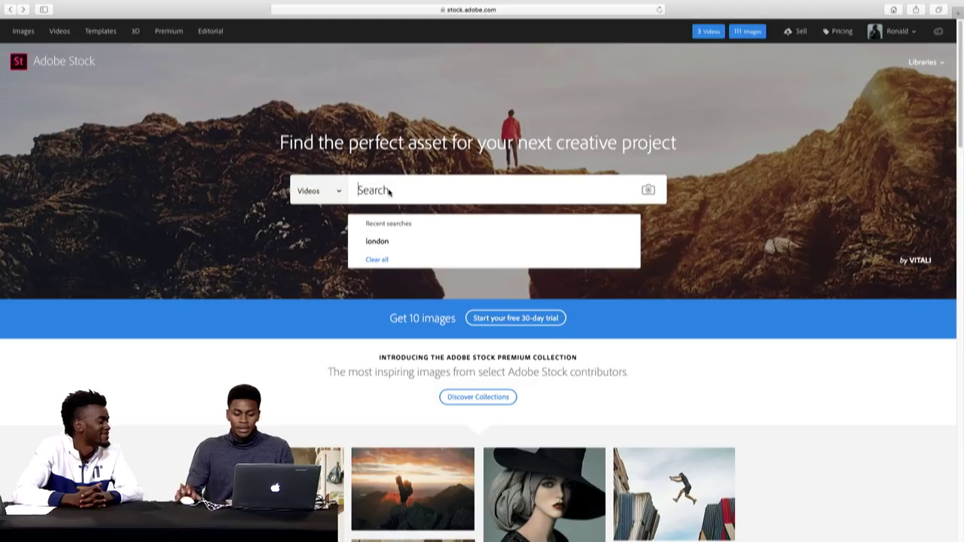
text(london)
key(Return)
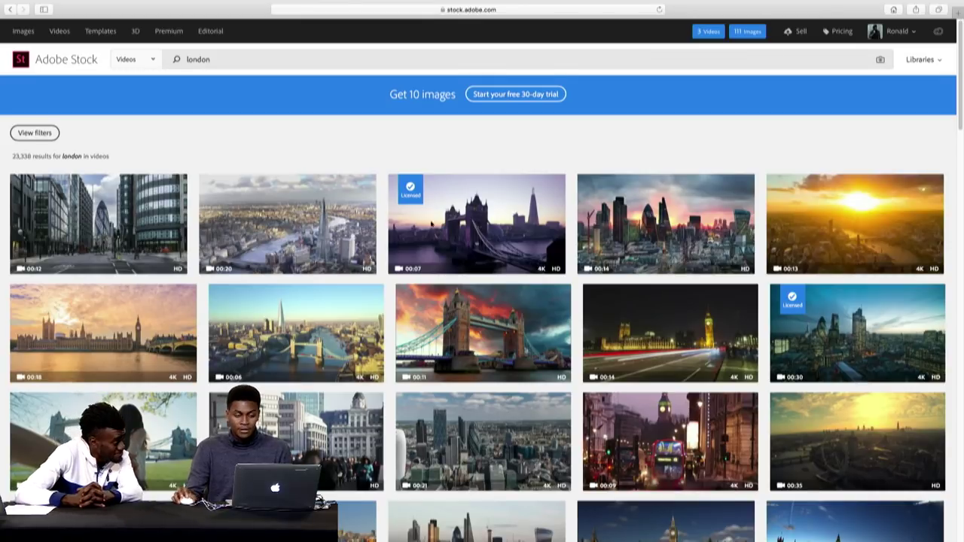
Step: Open the Tower Bridge day-to-night timelapse's detail panel and compare its 4K and HD specifications
mouse_move(431, 224)
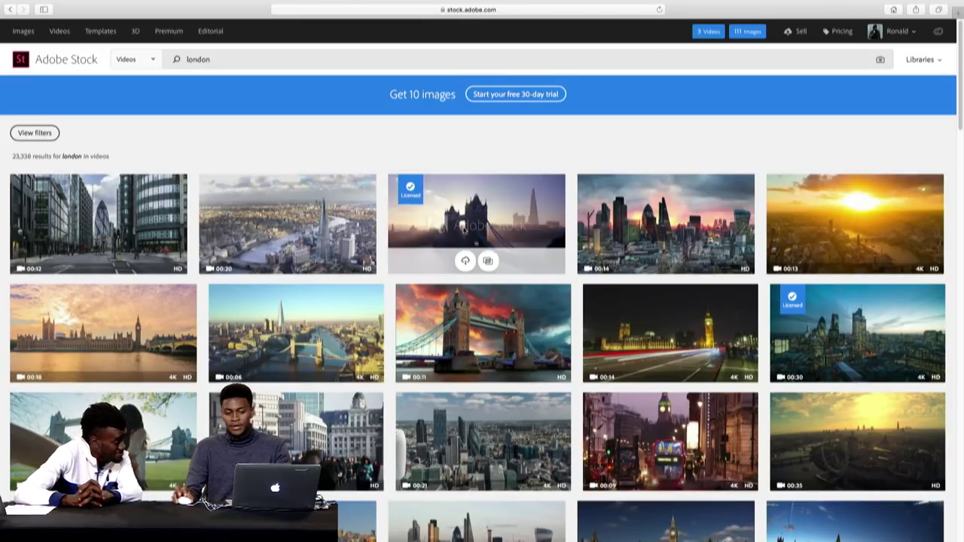
click(465, 261)
click(499, 222)
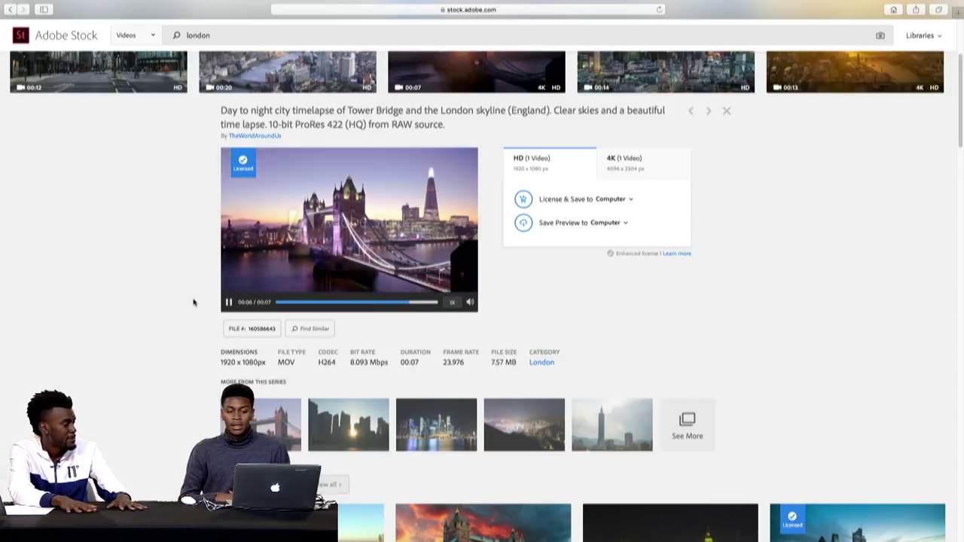
click(655, 168)
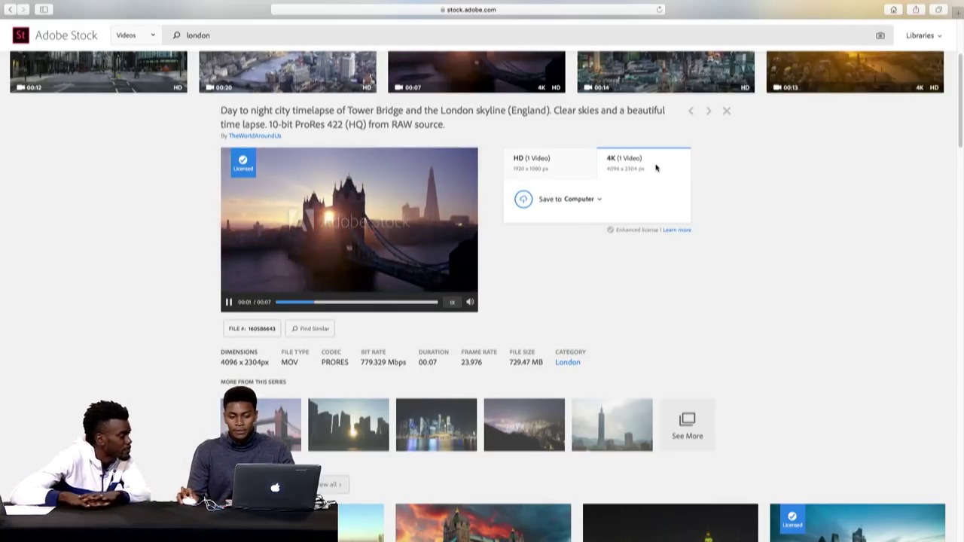
click(582, 170)
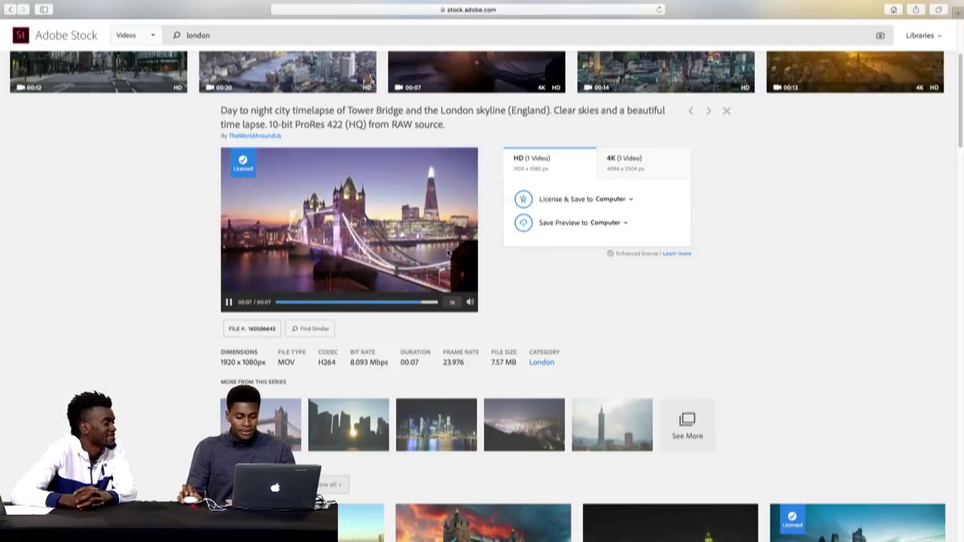
Step: Drag AdobeStock_160586643.mov from USB DISK in Finder into Untitled-1 and commit the placement
key(super+Tab)
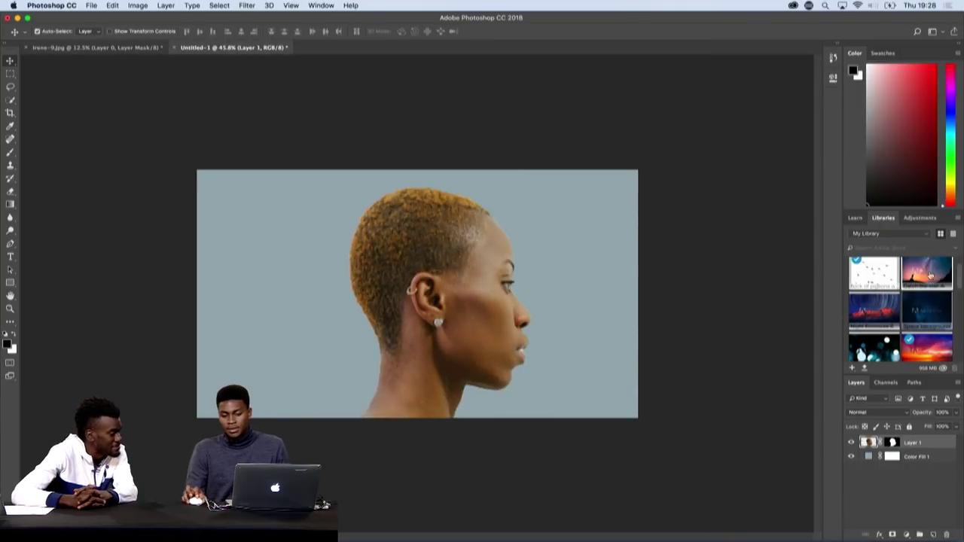
drag(961, 274, 961, 329)
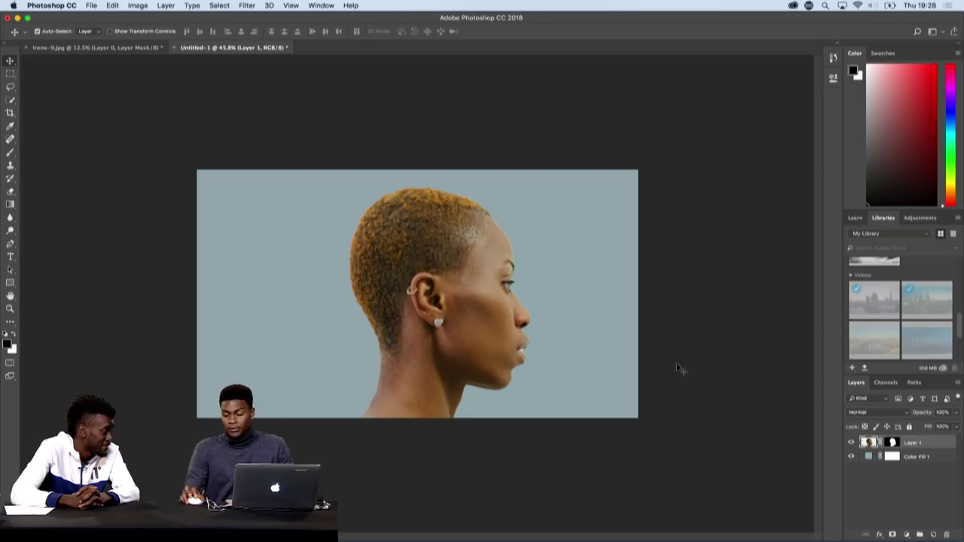
key(super+Tab)
key(super+Tab)
key(super+Tab)
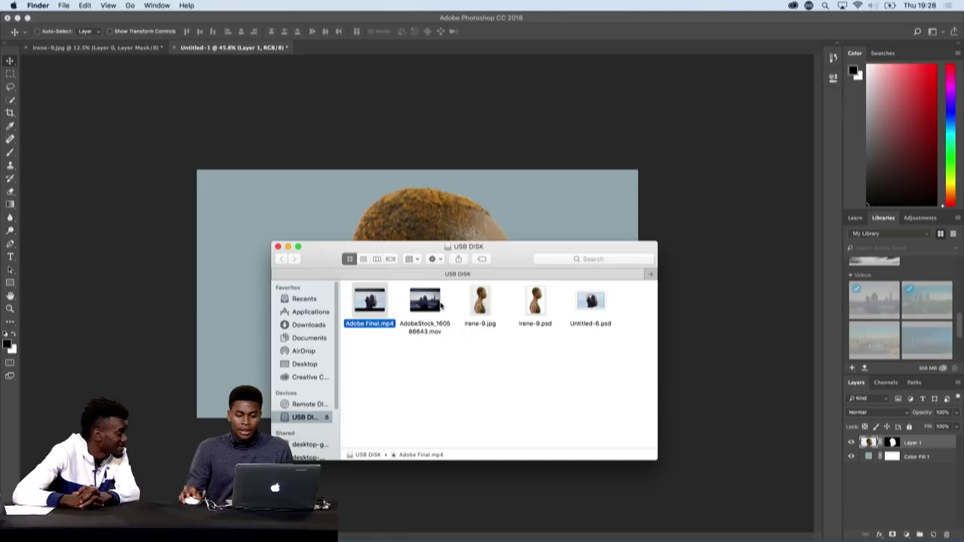
drag(433, 305, 525, 271)
key(Return)
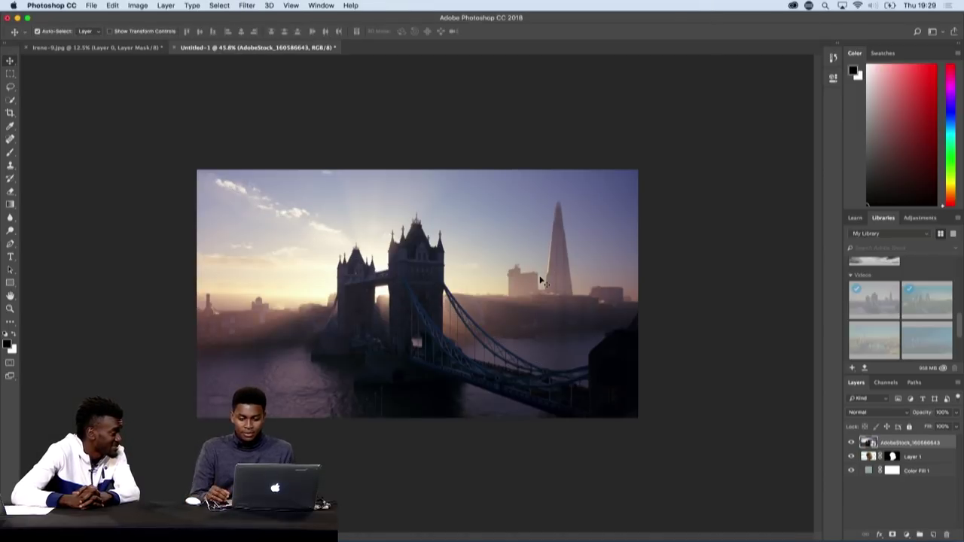
Step: Option-drag Layer 1's head mask onto the AdobeStock_160586643 layer, then select that layer
click(893, 457)
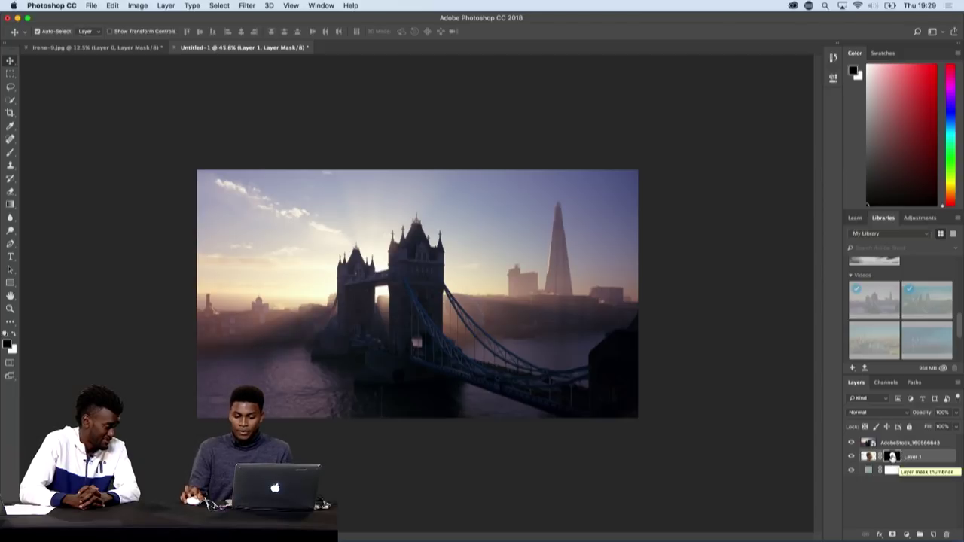
drag(896, 461, 893, 443)
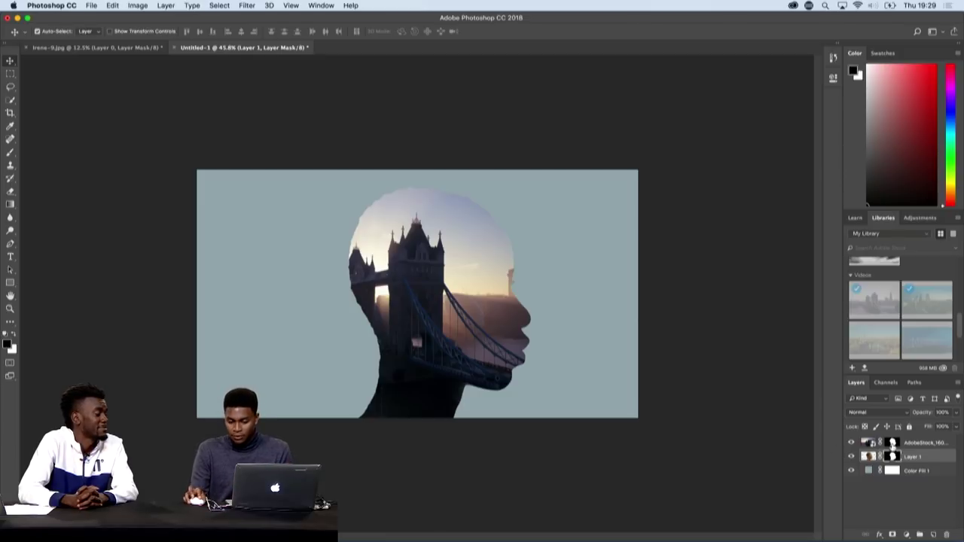
click(906, 444)
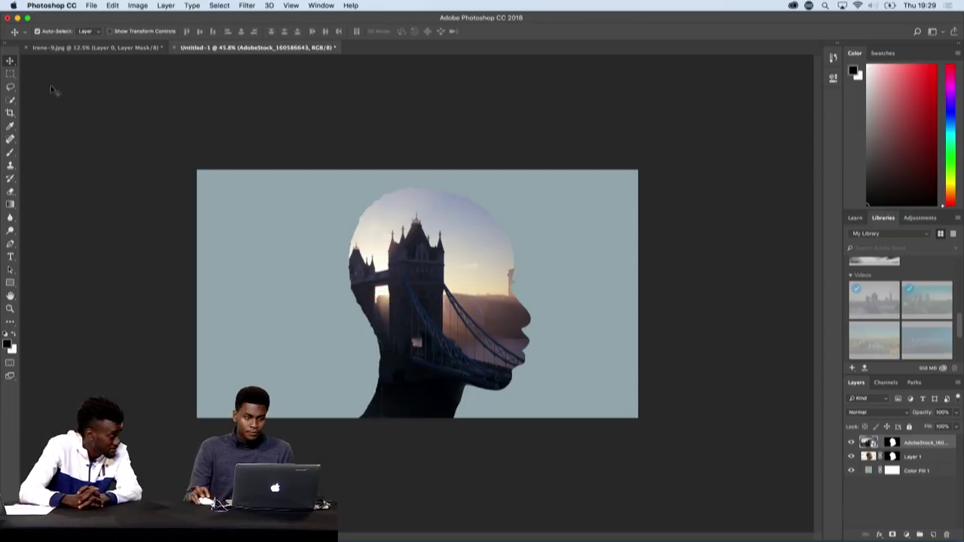
Step: Move and scale the Tower Bridge footage to about 12.7% so its towers sit inside the head
drag(424, 290, 473, 289)
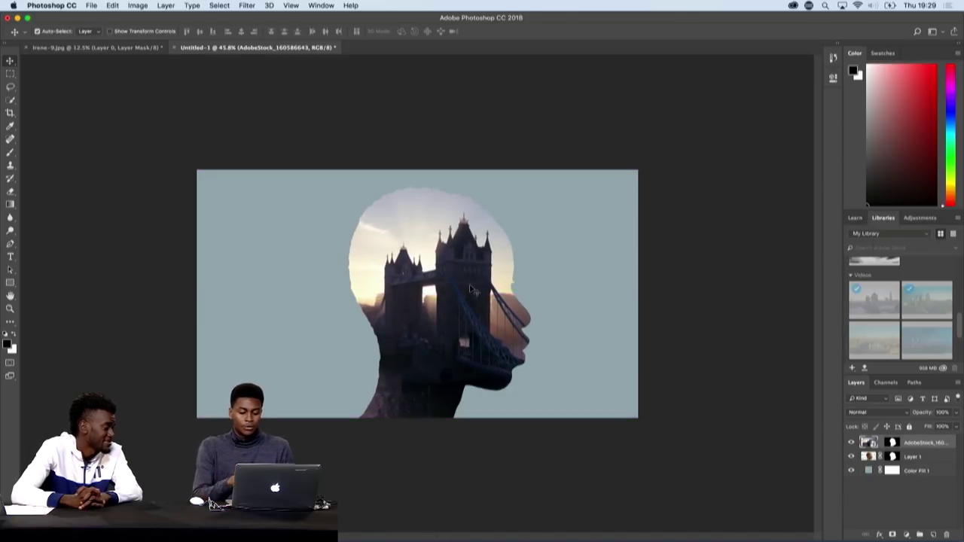
key(super+t)
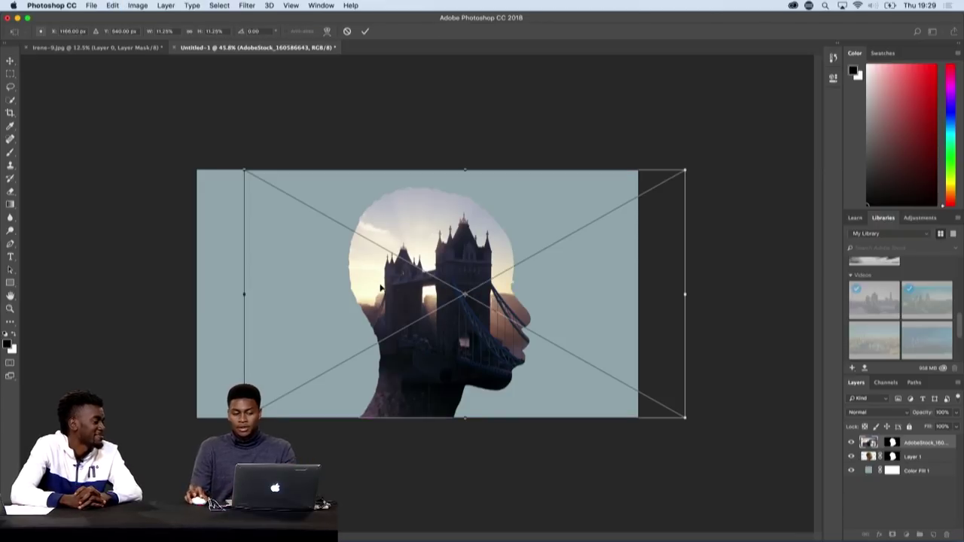
drag(468, 348, 473, 321)
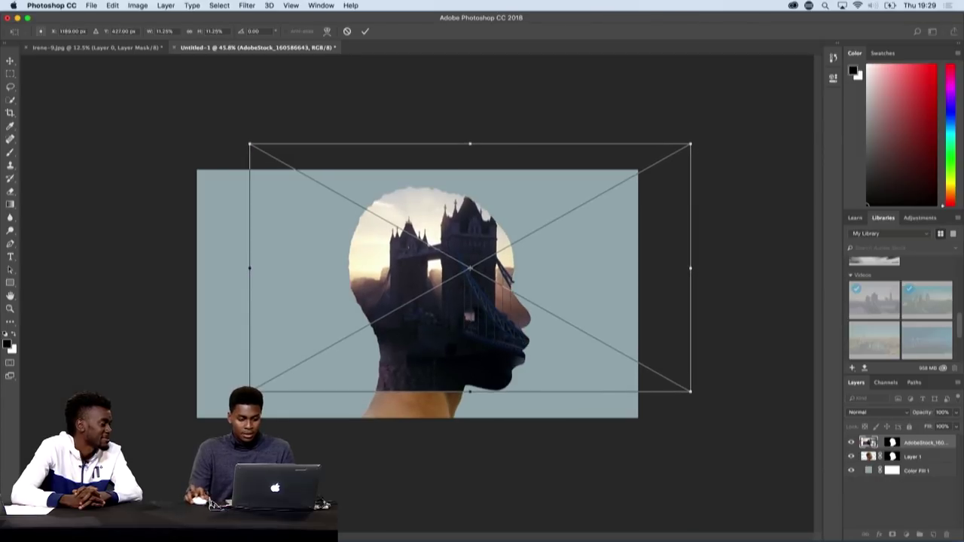
drag(250, 391, 196, 420)
drag(411, 371, 411, 375)
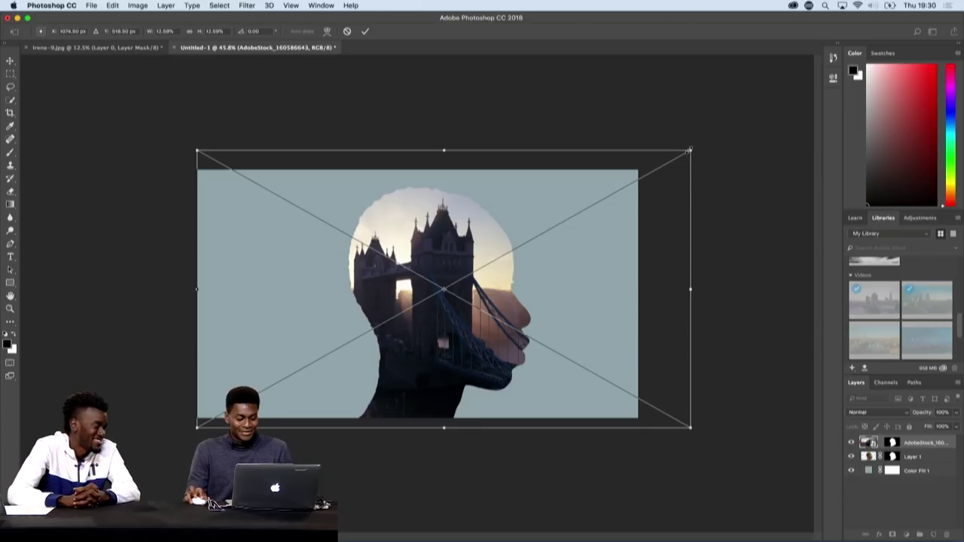
drag(690, 150, 693, 151)
key(Return)
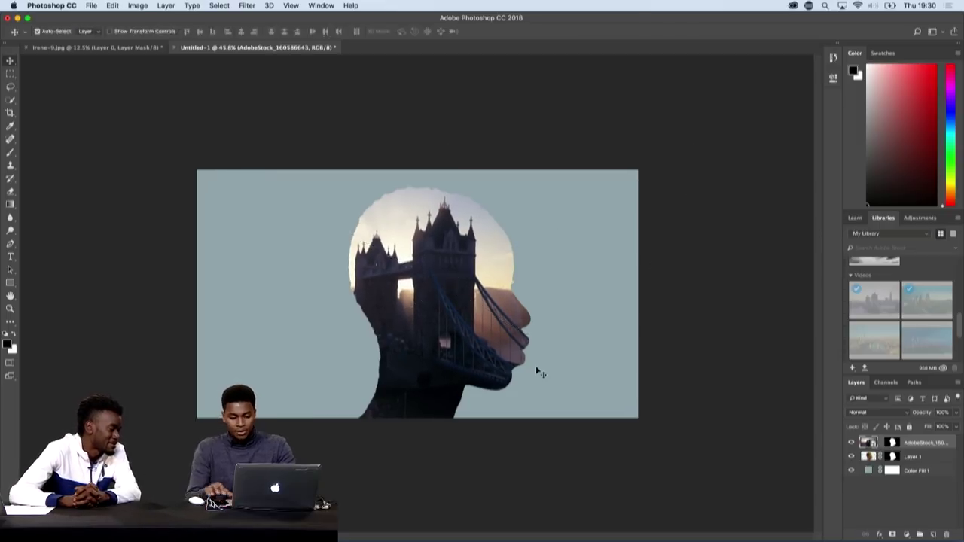
Step: Duplicate Layer 1 above the AdobeStock layer, blend the copy in Lighten, and target its mask
click(933, 458)
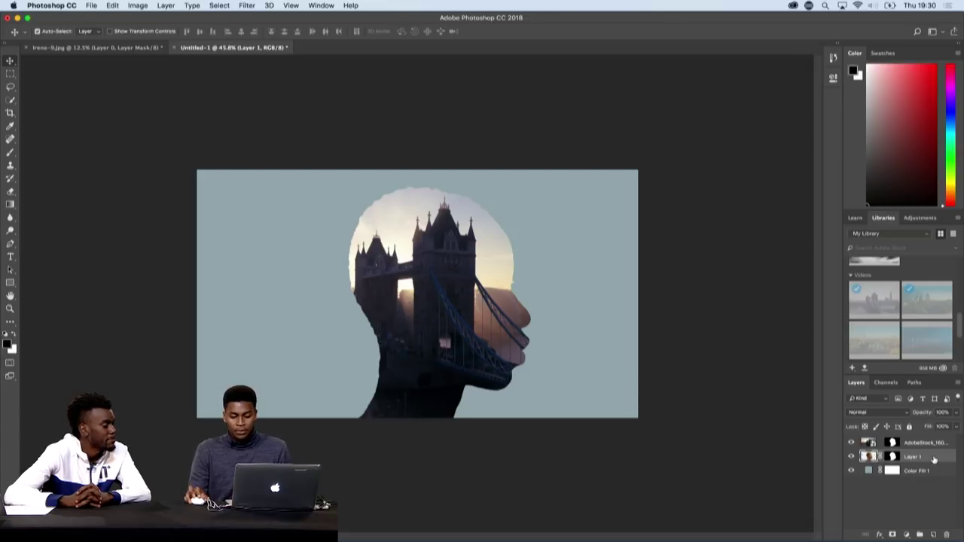
drag(934, 459, 930, 442)
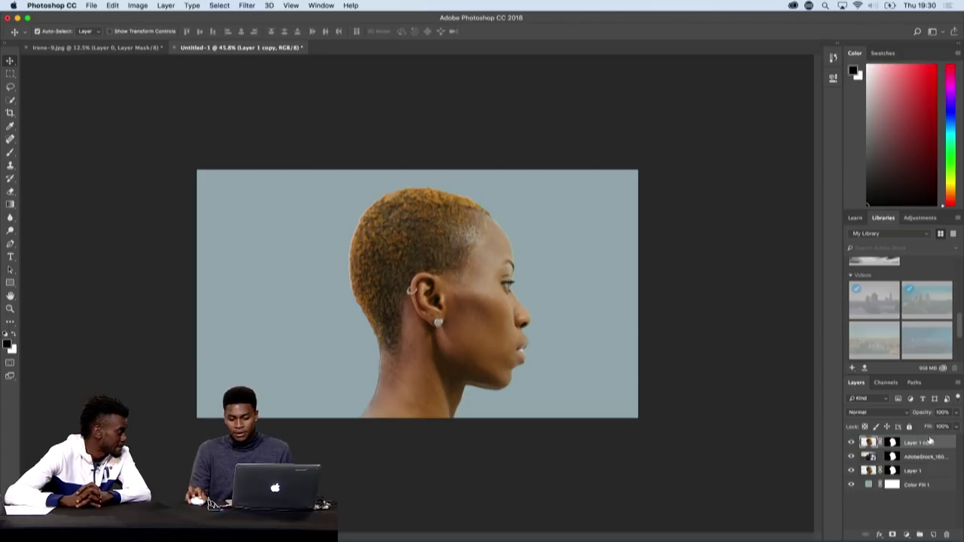
click(896, 416)
click(887, 418)
click(882, 411)
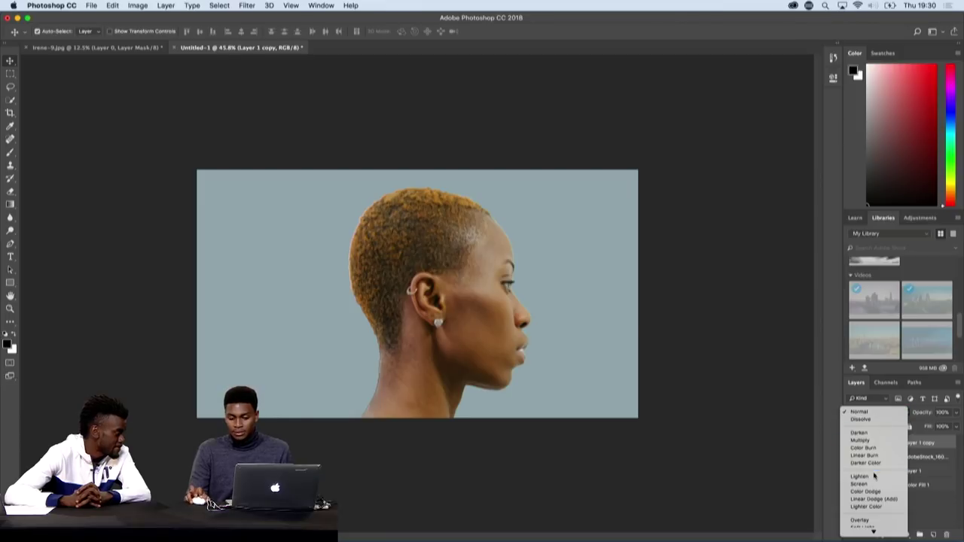
click(863, 477)
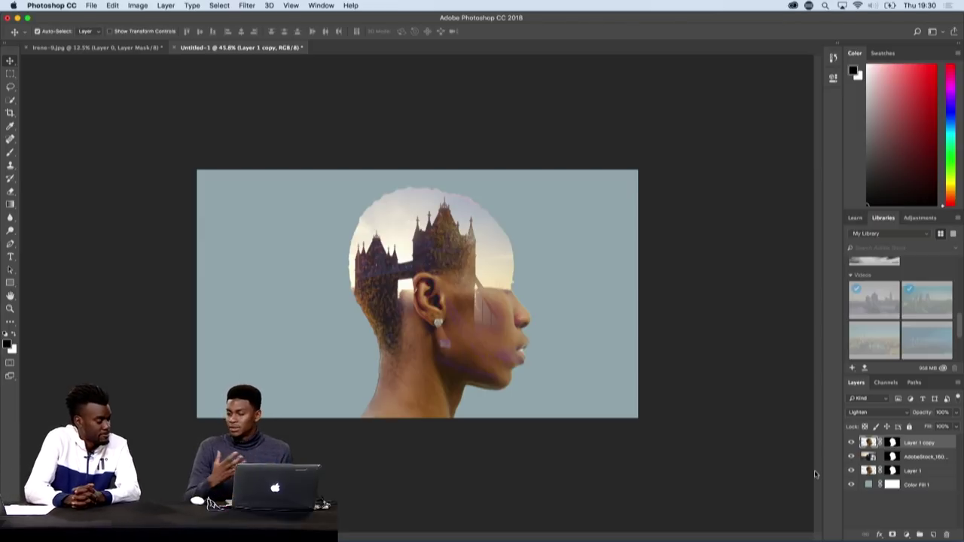
click(892, 442)
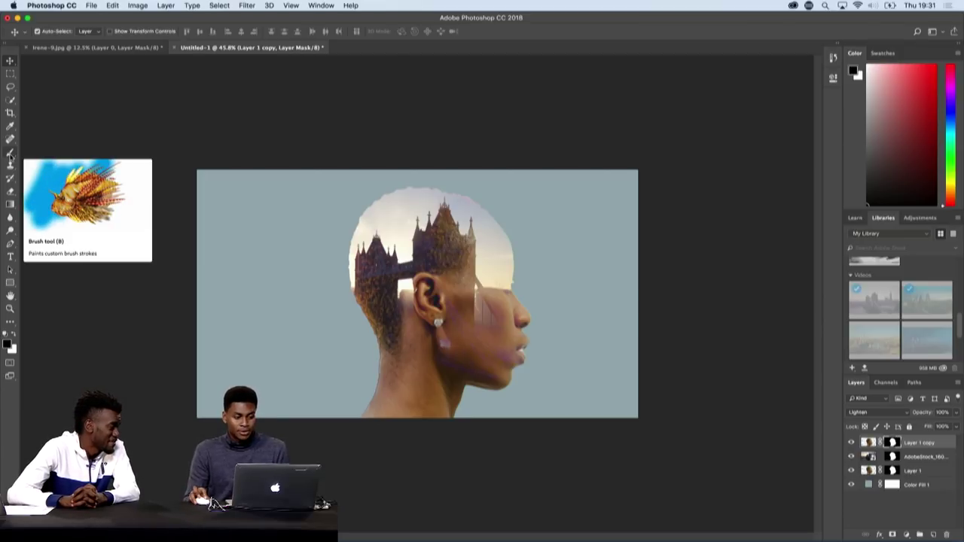
Step: Paint black at 25% brush opacity on Layer 1 copy's mask over the back of the head
click(11, 153)
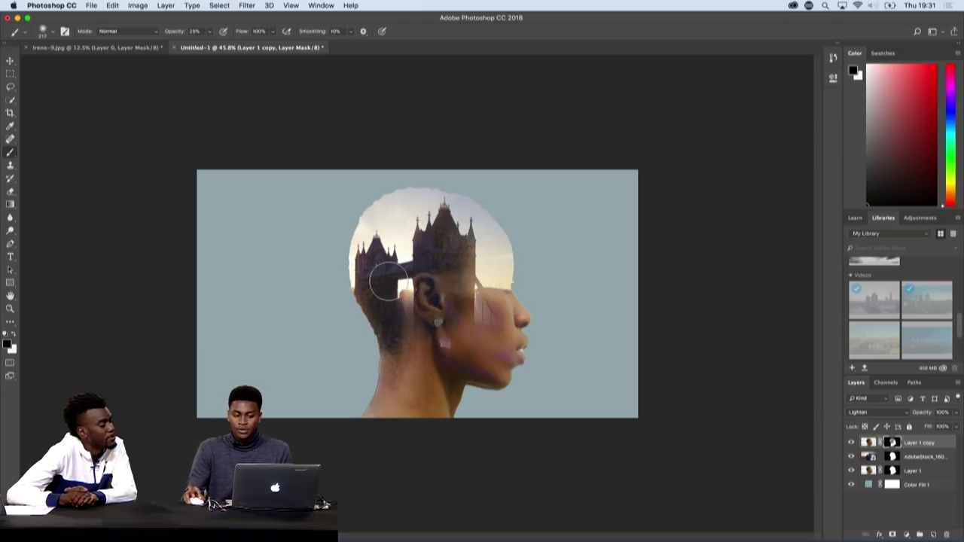
mouse_move(377, 310)
mouse_down()
mouse_move(375, 257)
mouse_move(392, 283)
mouse_move(456, 268)
mouse_move(459, 300)
mouse_move(459, 258)
mouse_move(432, 333)
mouse_move(402, 338)
mouse_move(488, 367)
mouse_move(389, 335)
mouse_move(479, 365)
mouse_move(411, 334)
mouse_move(415, 341)
mouse_move(378, 365)
mouse_move(386, 374)
mouse_move(404, 367)
mouse_move(360, 291)
mouse_move(420, 367)
mouse_move(405, 356)
mouse_move(408, 378)
mouse_move(387, 370)
mouse_move(448, 391)
mouse_move(421, 398)
mouse_move(409, 350)
mouse_move(421, 353)
mouse_move(427, 292)
mouse_move(440, 292)
mouse_move(433, 282)
mouse_move(429, 308)
mouse_move(424, 287)
mouse_move(486, 368)
mouse_move(400, 336)
mouse_move(371, 268)
mouse_move(386, 216)
mouse_move(451, 218)
mouse_move(404, 267)
mouse_move(413, 324)
mouse_move(398, 336)
mouse_move(393, 385)
mouse_move(417, 371)
mouse_move(424, 340)
mouse_move(400, 303)
mouse_move(383, 319)
mouse_move(375, 264)
mouse_move(441, 261)
mouse_move(475, 368)
mouse_move(412, 343)
mouse_move(376, 312)
mouse_move(371, 283)
mouse_move(409, 228)
mouse_move(448, 209)
mouse_move(439, 322)
mouse_move(473, 360)
mouse_move(462, 339)
mouse_move(437, 368)
mouse_move(439, 390)
mouse_move(427, 376)
mouse_move(434, 394)
mouse_move(415, 383)
mouse_move(435, 397)
mouse_move(405, 344)
mouse_move(422, 329)
mouse_move(456, 347)
mouse_move(397, 320)
mouse_up()
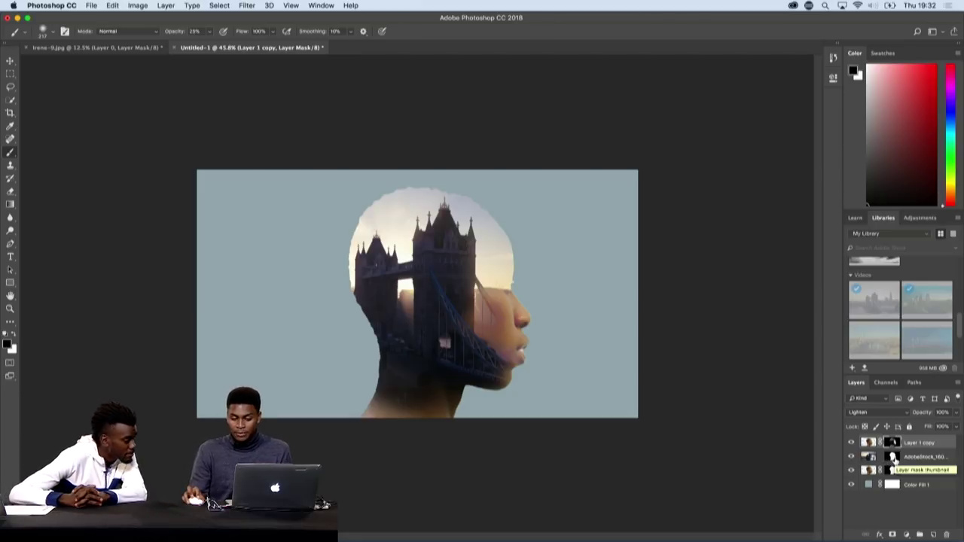
Step: Paint on the AdobeStock layer mask around the ear, cheek and eye to reveal the face
click(893, 457)
mouse_move(527, 302)
mouse_down()
mouse_move(504, 298)
mouse_move(508, 304)
mouse_move(504, 277)
mouse_move(511, 342)
mouse_move(512, 279)
mouse_up()
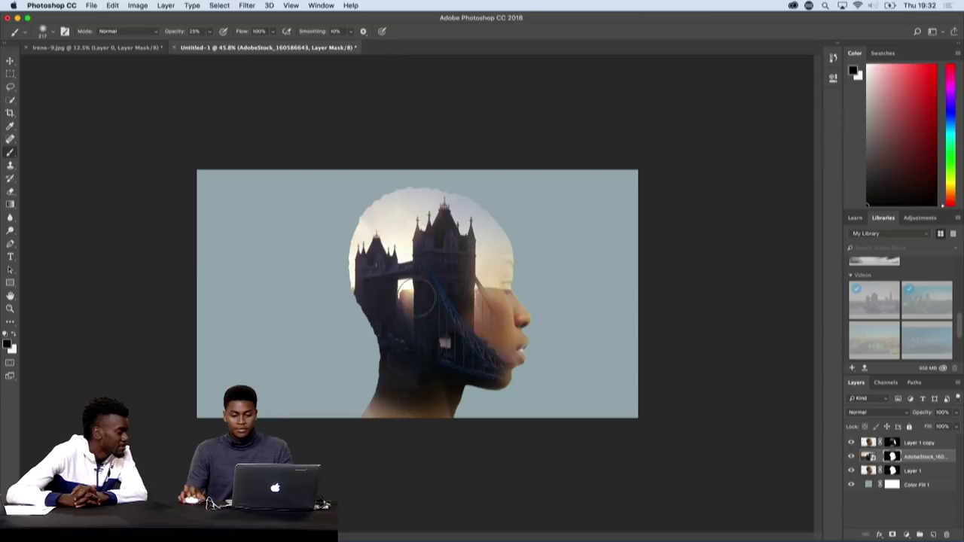
drag(516, 279, 512, 307)
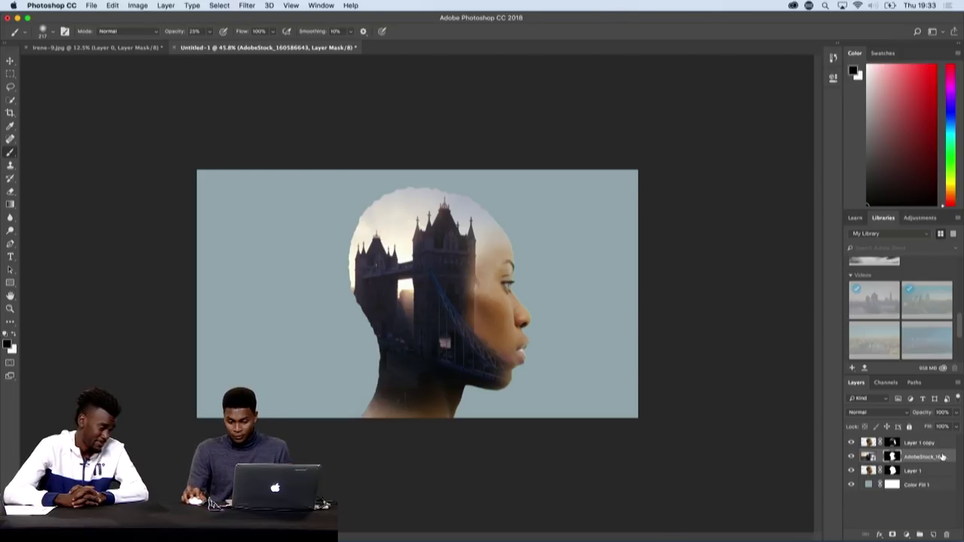
Step: Duplicate the AdobeStock video below Layer 1 and delete the copy's layer mask
key(super+2)
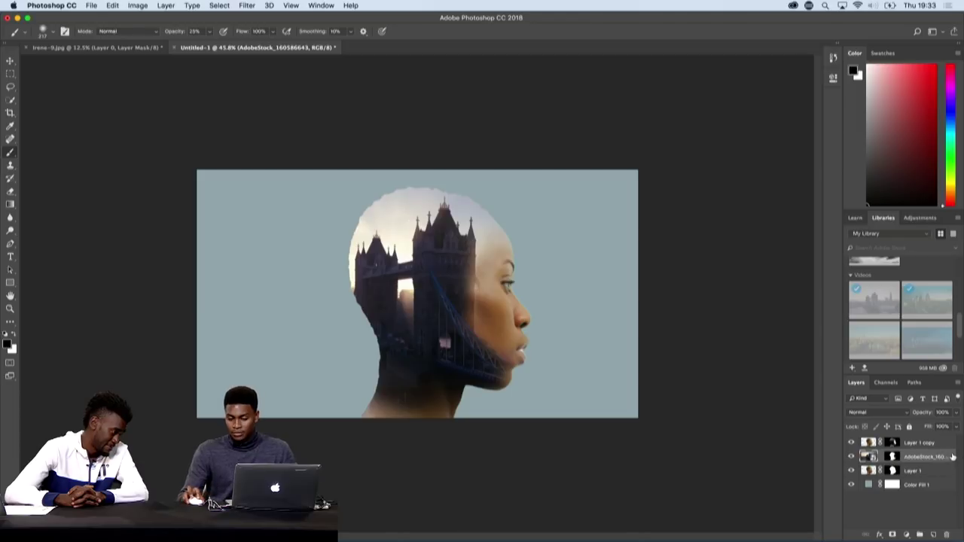
drag(951, 457, 951, 477)
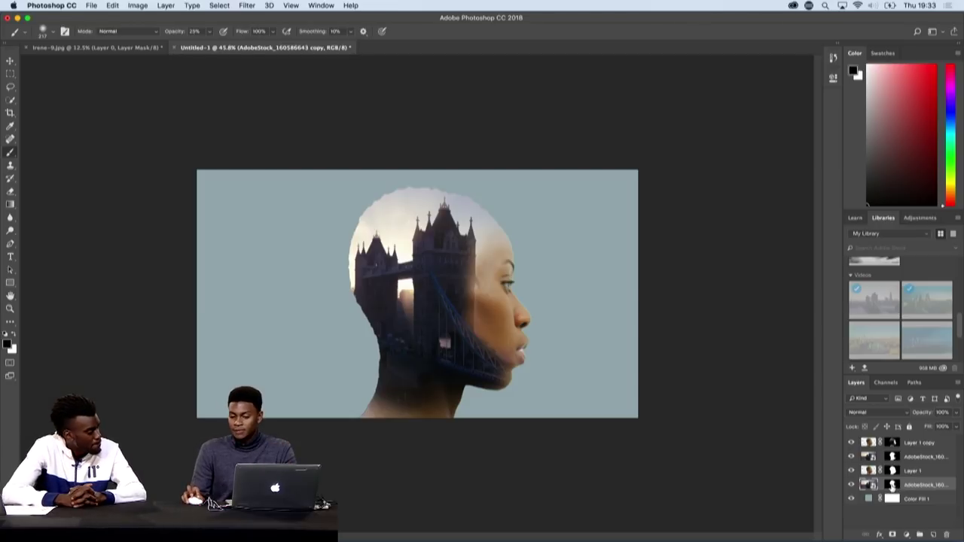
click(892, 485)
drag(892, 485, 947, 534)
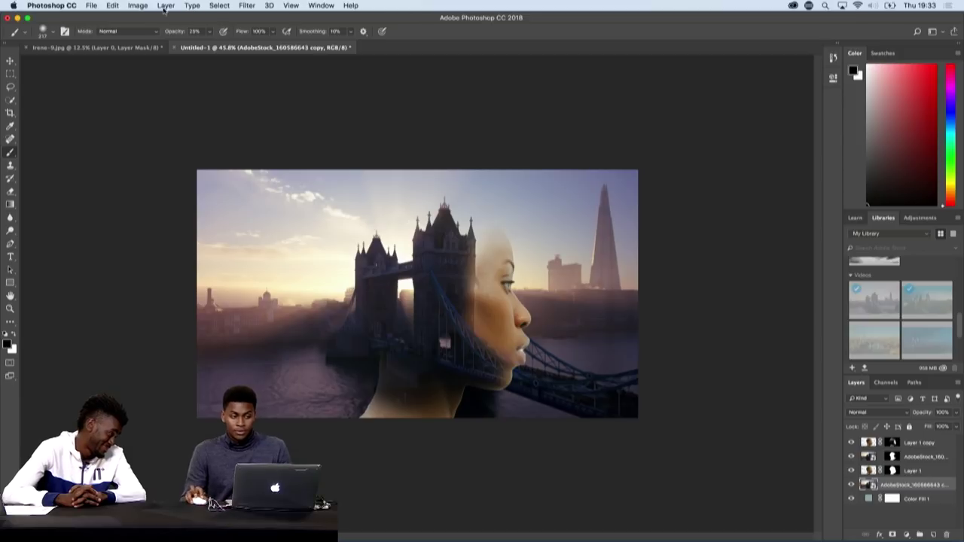
Step: Convert the background bridge copy to black and white with Image > Adjustments > Black & White
click(138, 5)
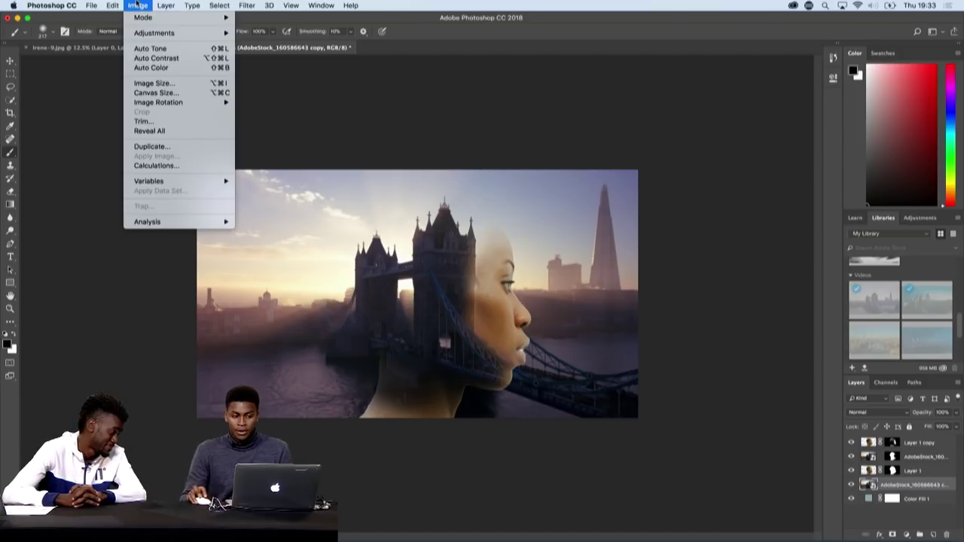
mouse_move(150, 36)
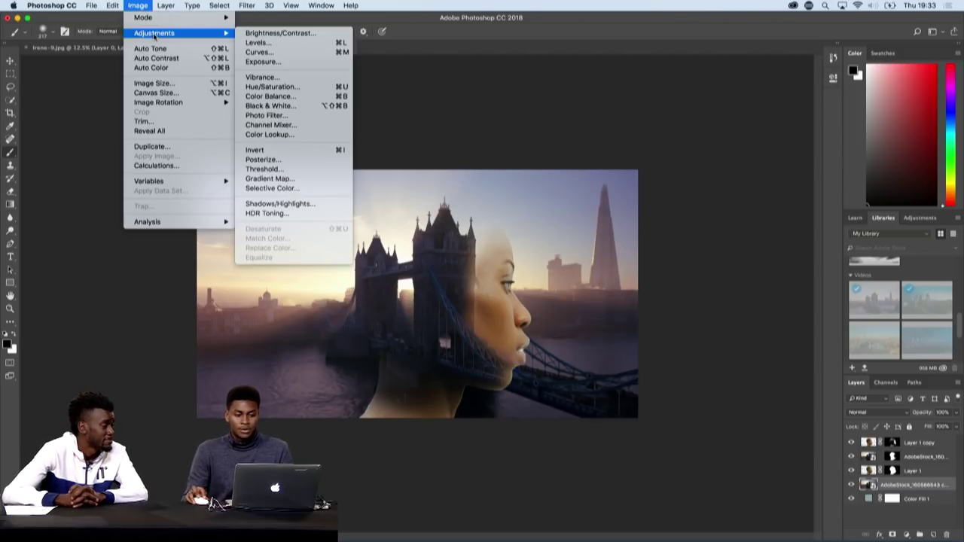
click(294, 104)
click(432, 93)
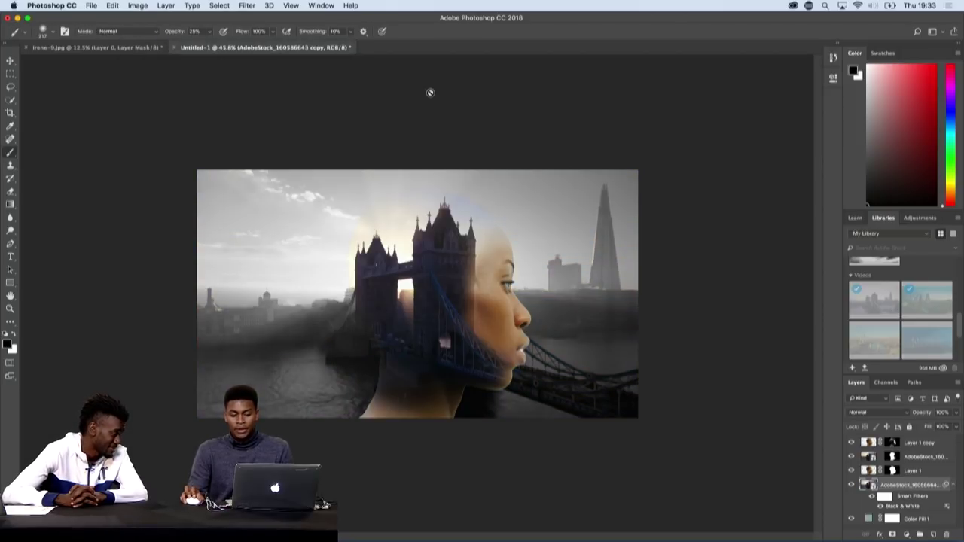
Step: Apply a 9-pixel Gaussian Blur to the background bridge copy
click(251, 4)
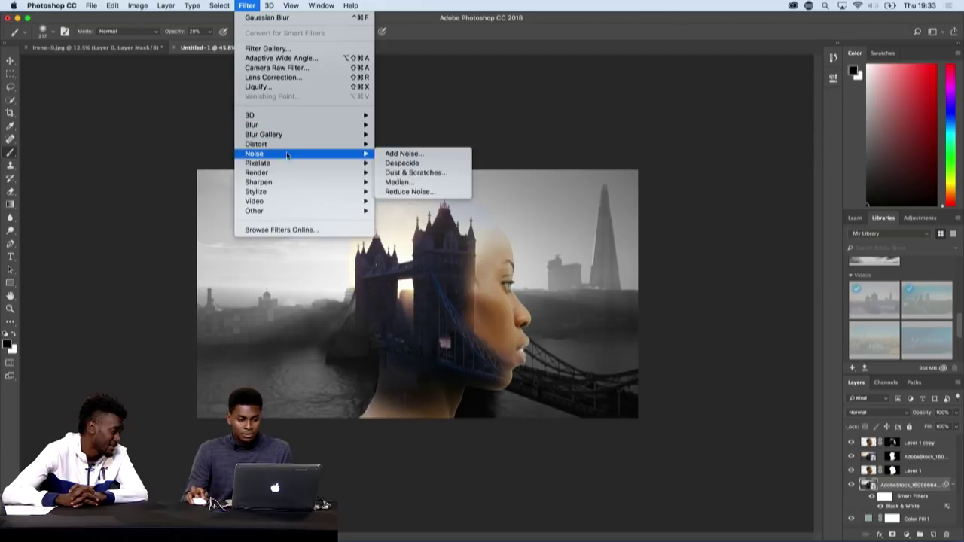
mouse_move(377, 127)
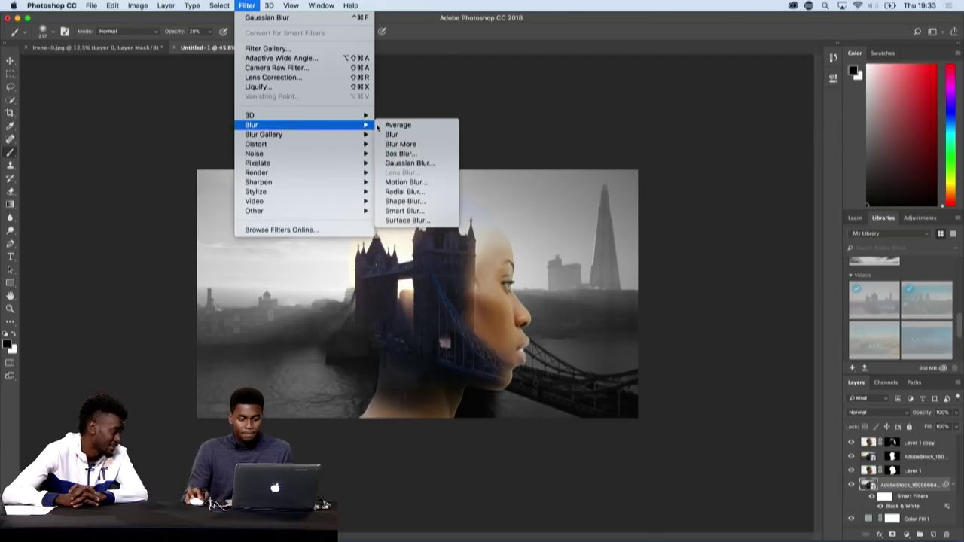
click(409, 162)
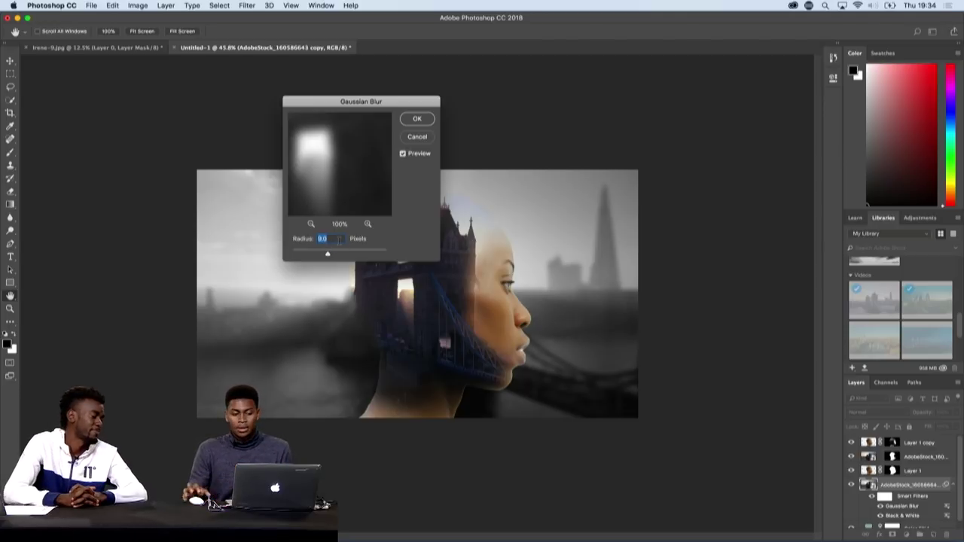
click(418, 120)
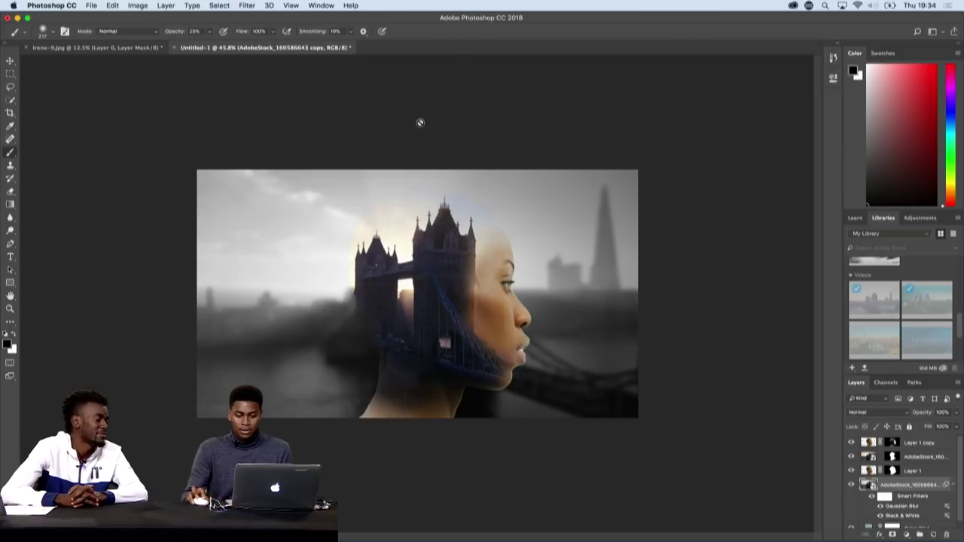
click(954, 485)
Step: Set the background copy's blend mode to Soft Light and opacity to 50%
click(891, 414)
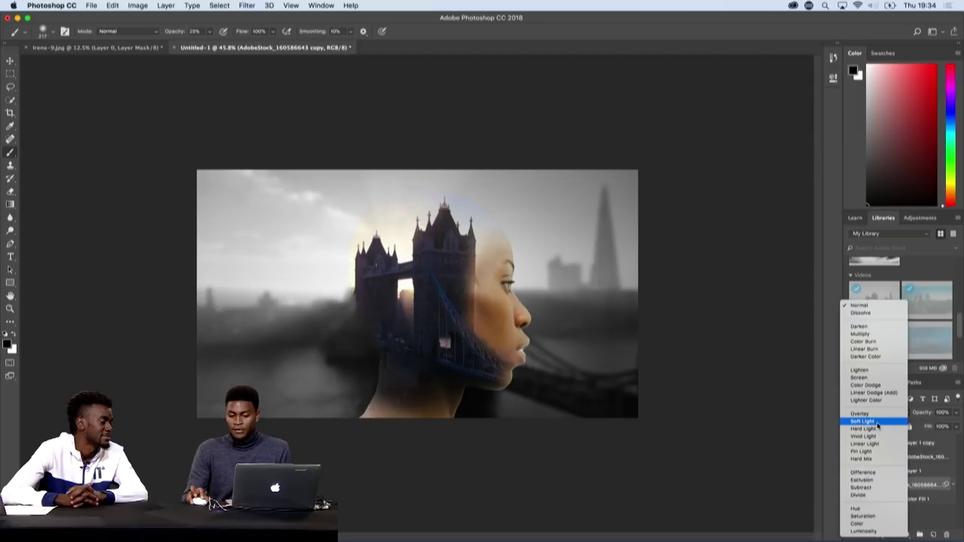
click(877, 422)
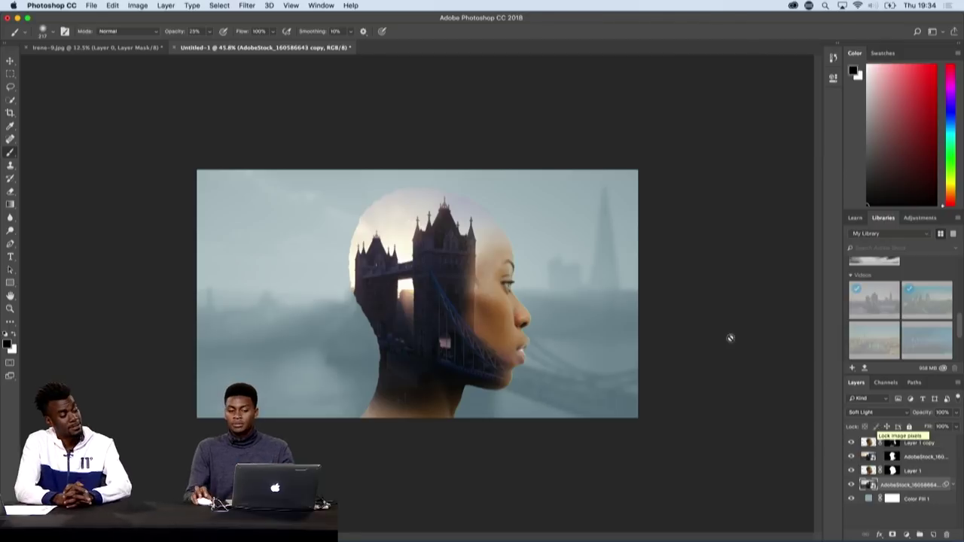
click(939, 412)
text(50)
key(Return)
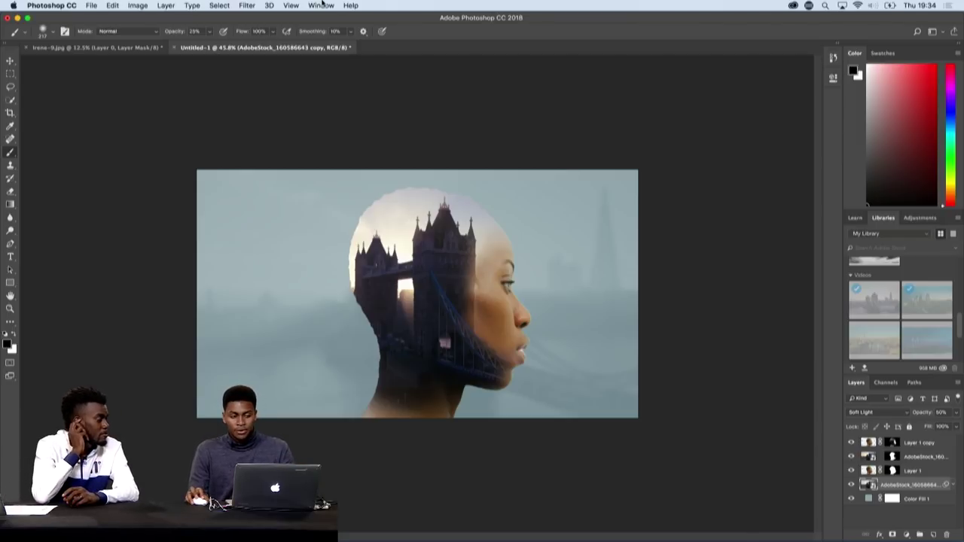
Step: Show and enlarge the Timeline panel, create a video timeline, and select the AdobeStock track
click(323, 4)
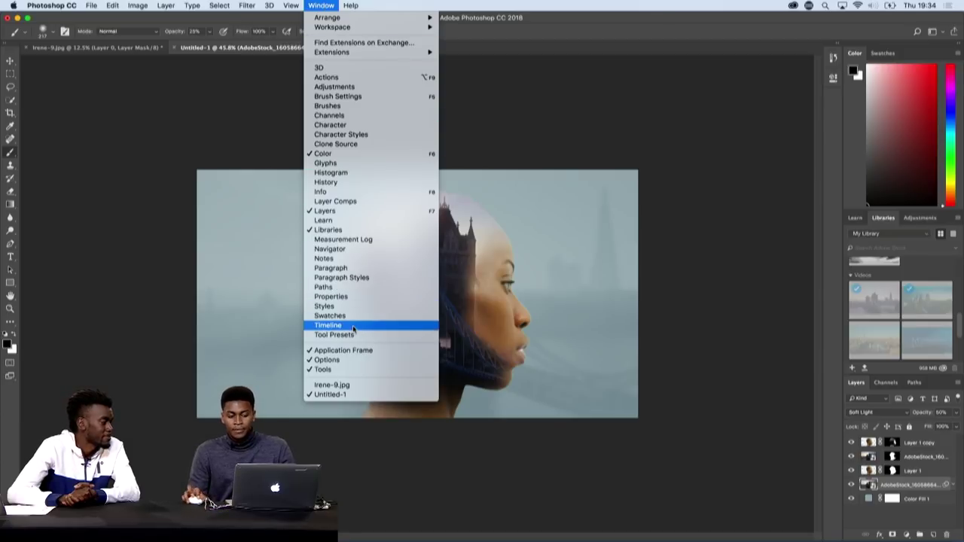
click(328, 325)
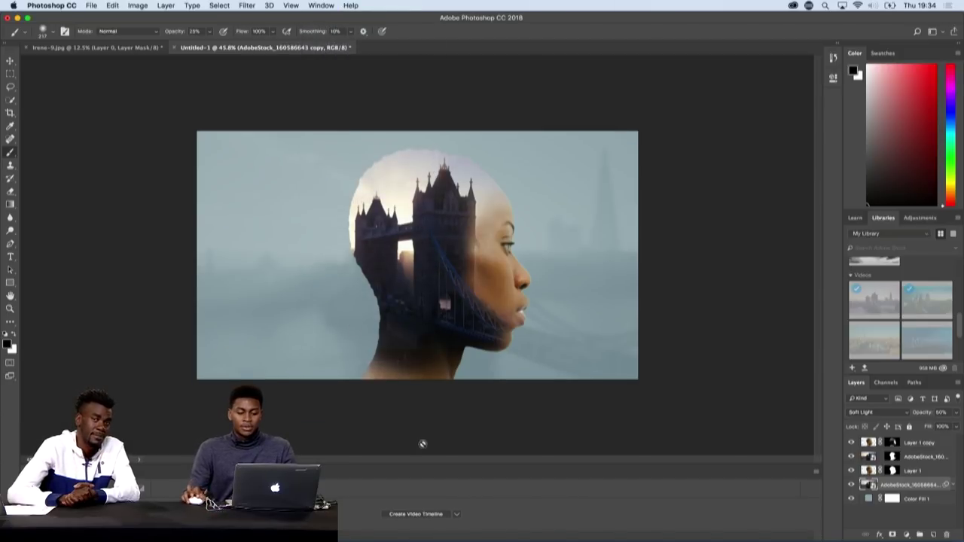
drag(445, 465, 444, 395)
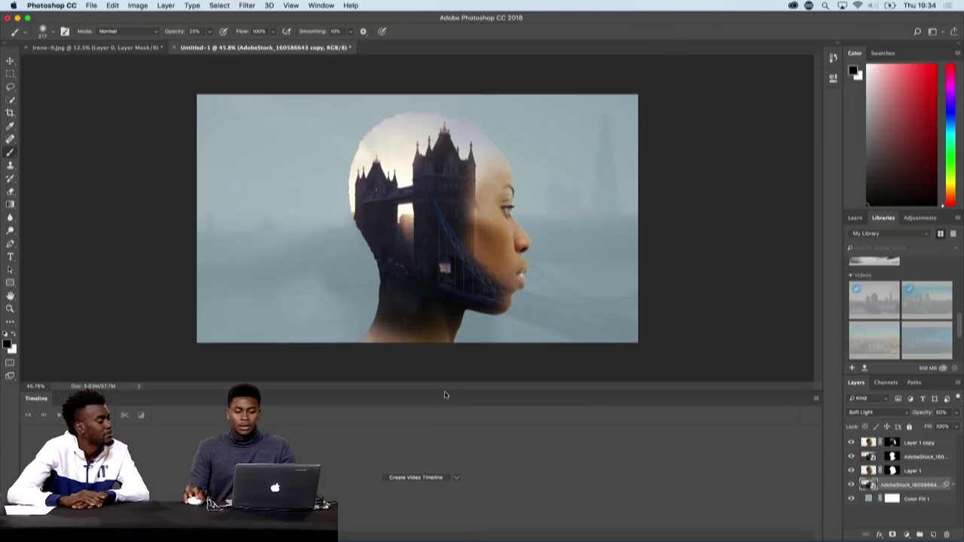
click(416, 477)
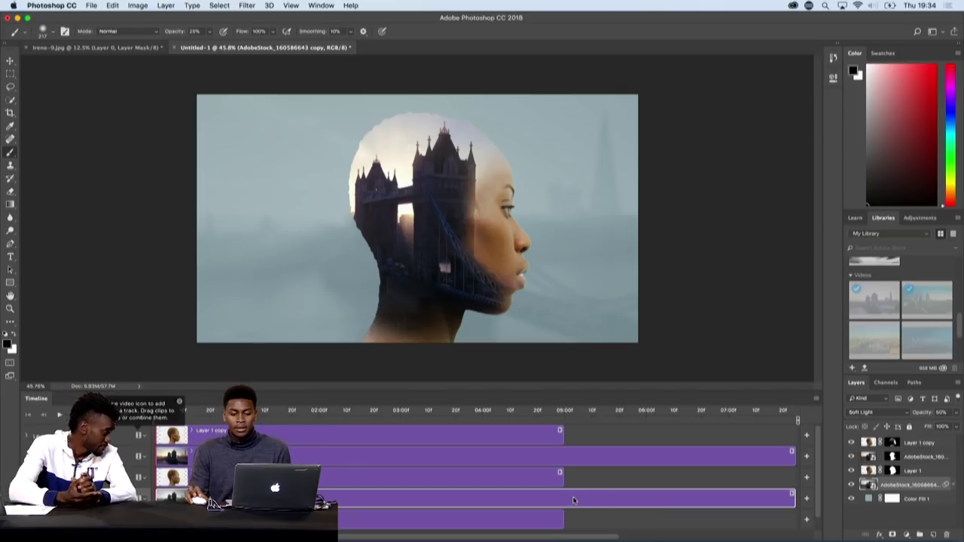
click(573, 456)
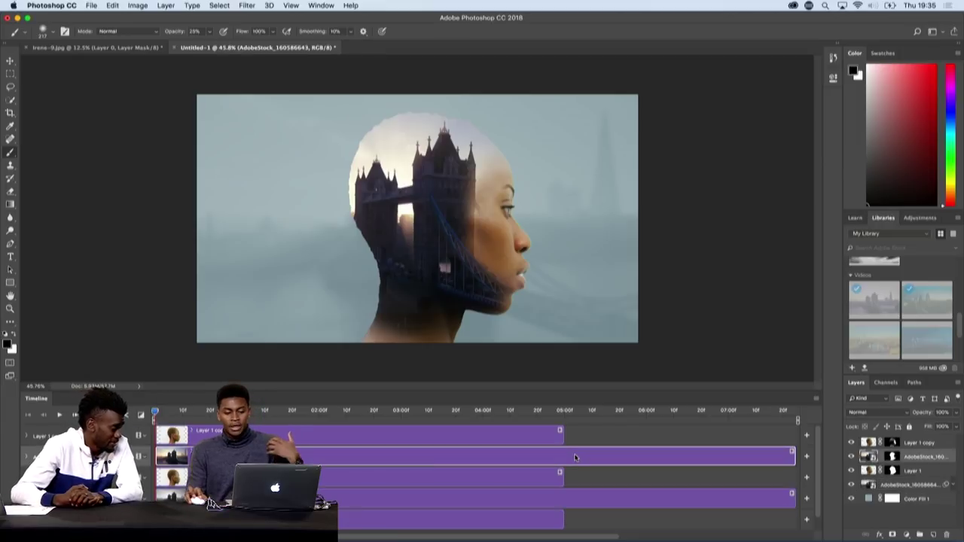
Step: Open the AdobeStock smart object as AdobeStock_160586643.psb and scrub through its timelapse frames
double_click(869, 456)
click(558, 202)
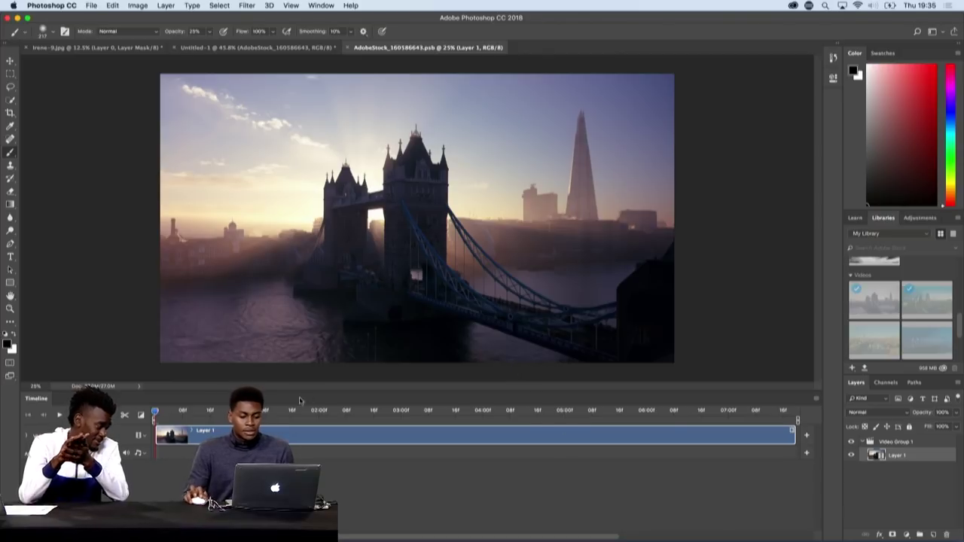
drag(156, 414, 158, 411)
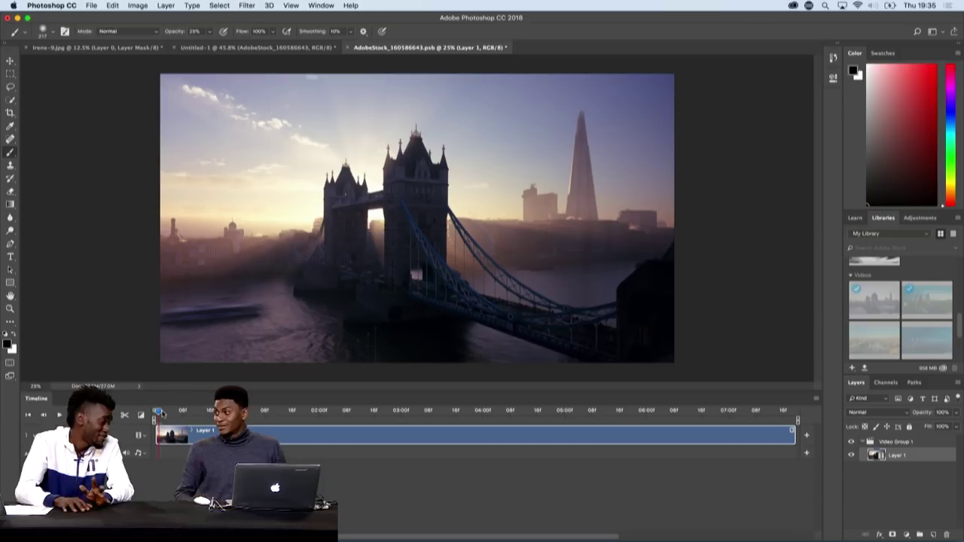
drag(158, 410, 159, 413)
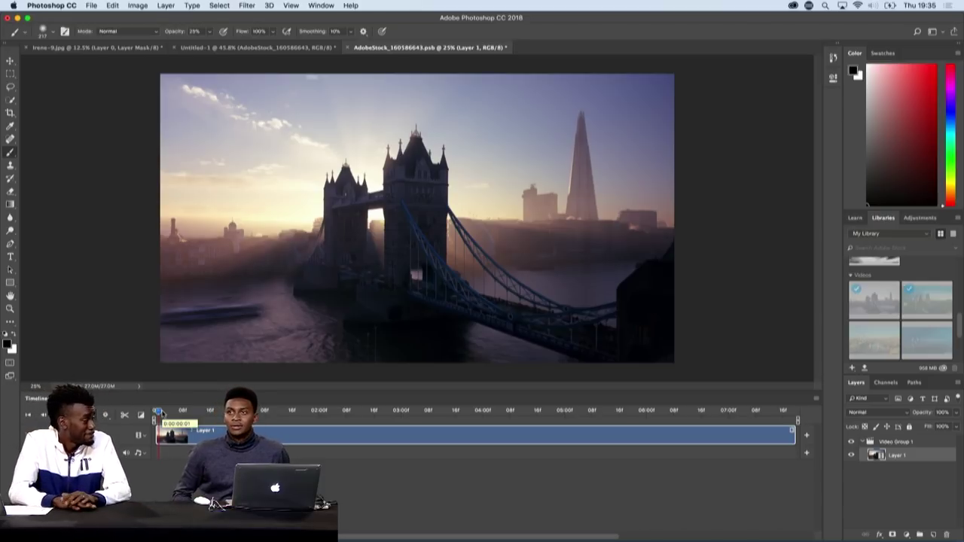
drag(159, 414, 160, 414)
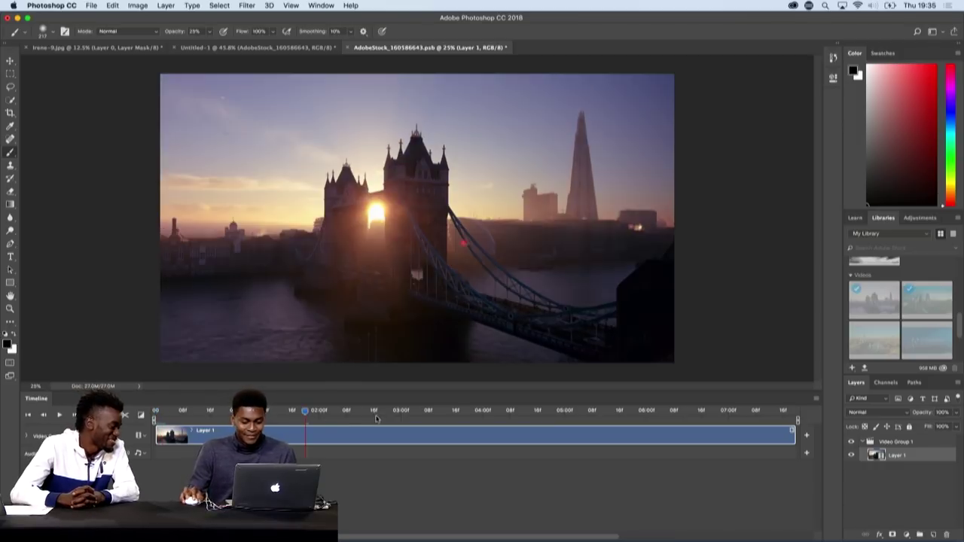
click(373, 410)
drag(346, 410, 155, 411)
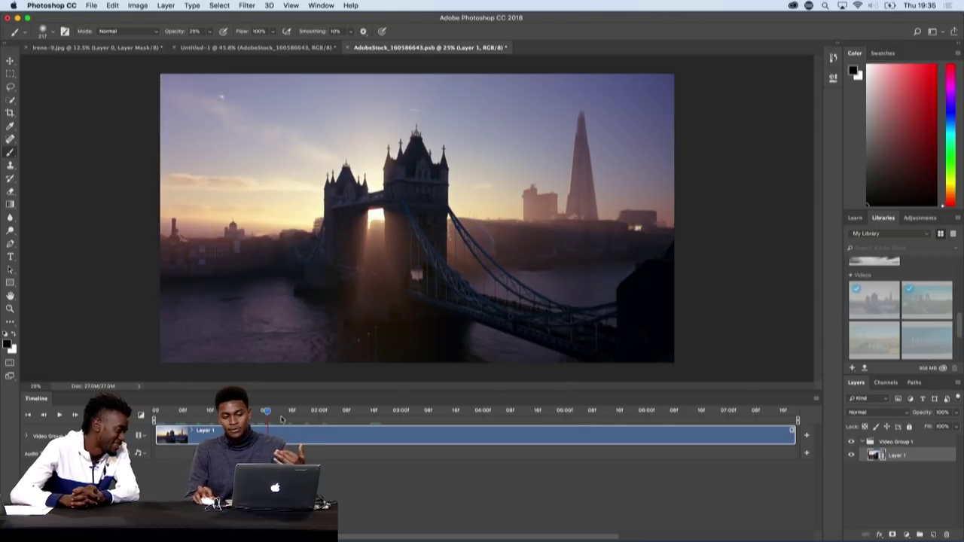
drag(262, 411, 675, 418)
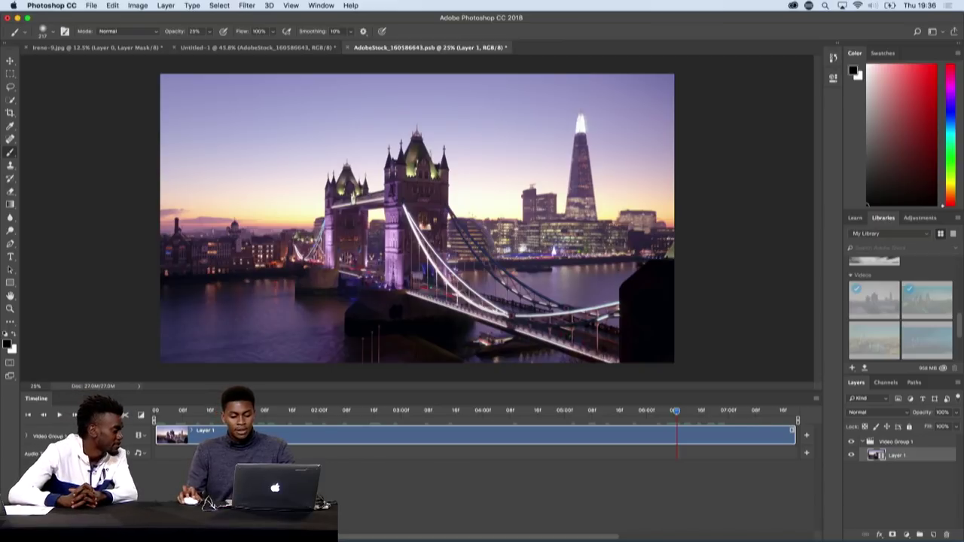
Step: Set the playhead to 0:00:06:15 and trim the clip's end to that frame
click(53, 531)
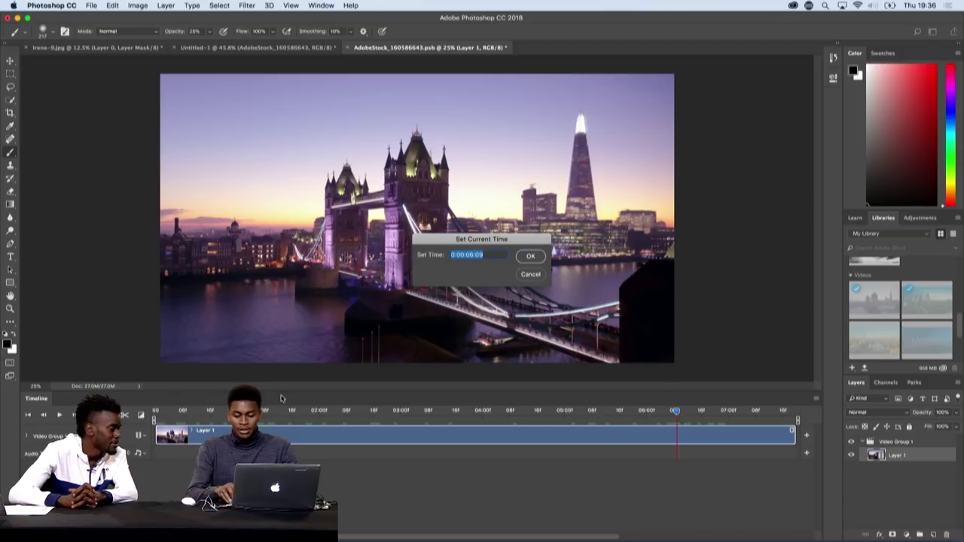
key(Right)
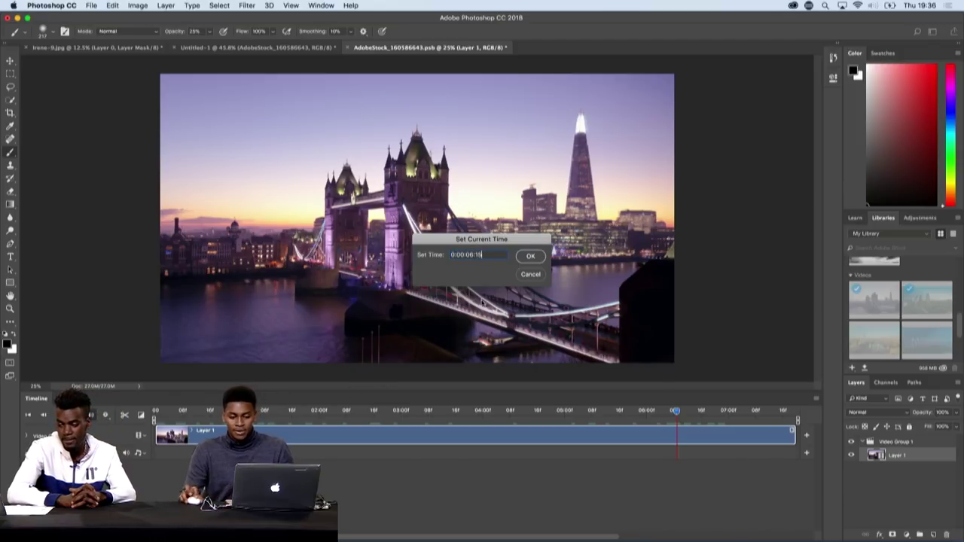
click(532, 257)
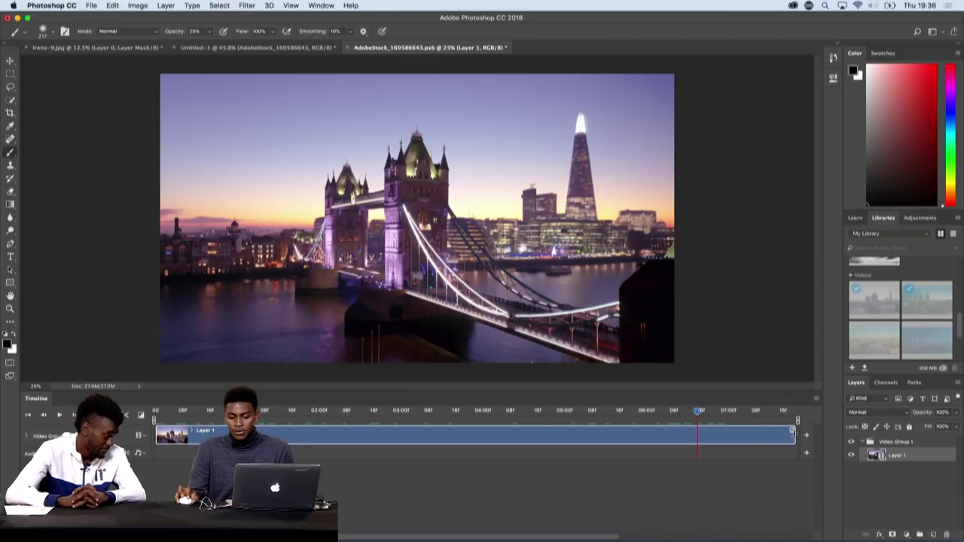
drag(791, 432, 695, 435)
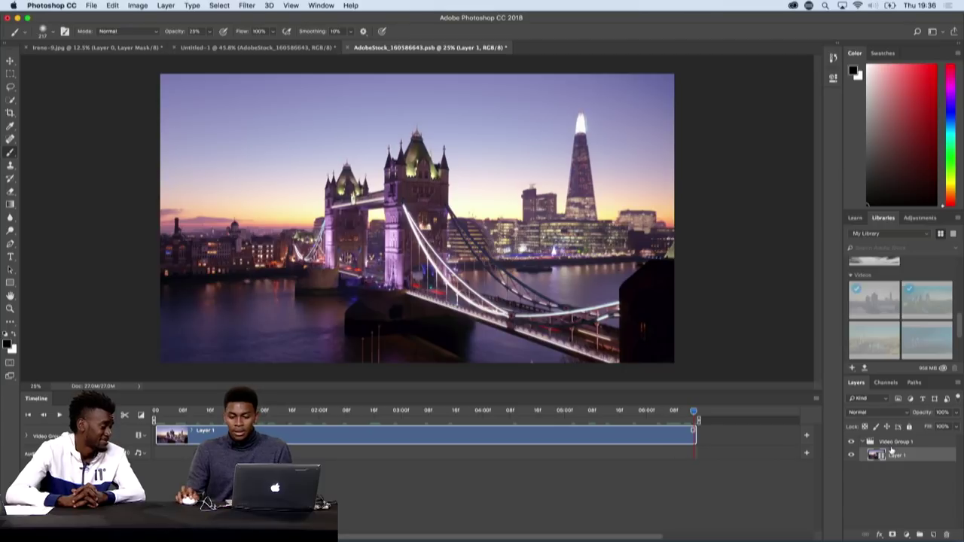
Step: Ungroup Video Group 1, duplicate Layer 1, and move the playhead to about 03:12
right_click(918, 444)
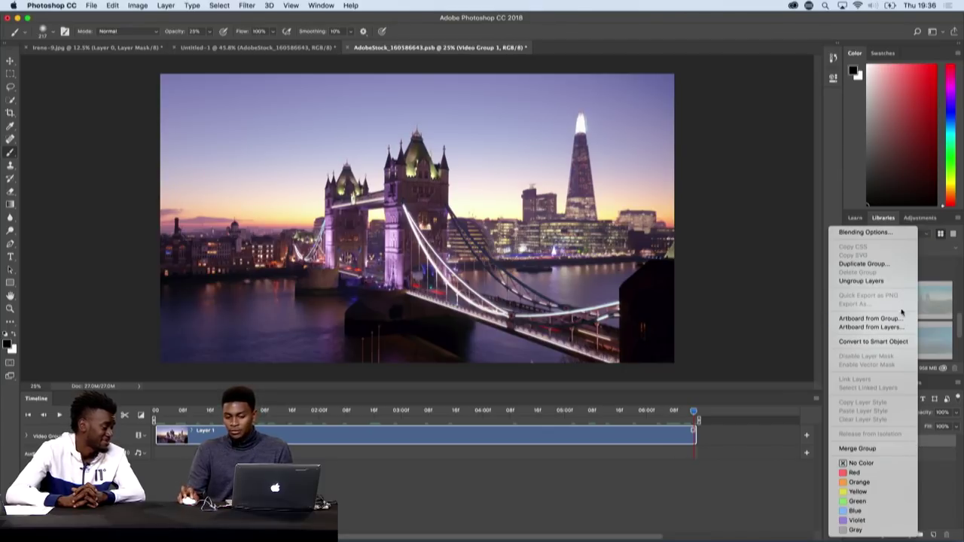
click(886, 282)
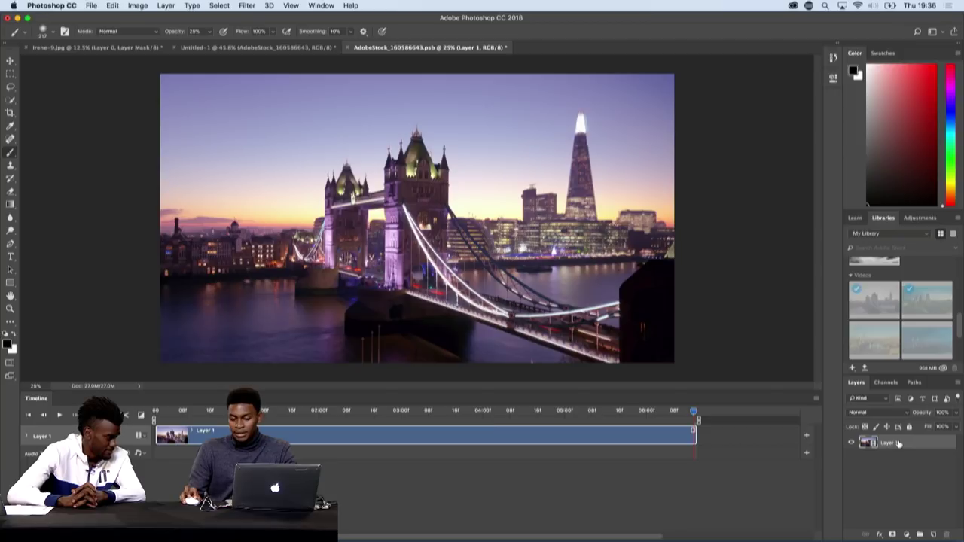
drag(897, 443, 935, 534)
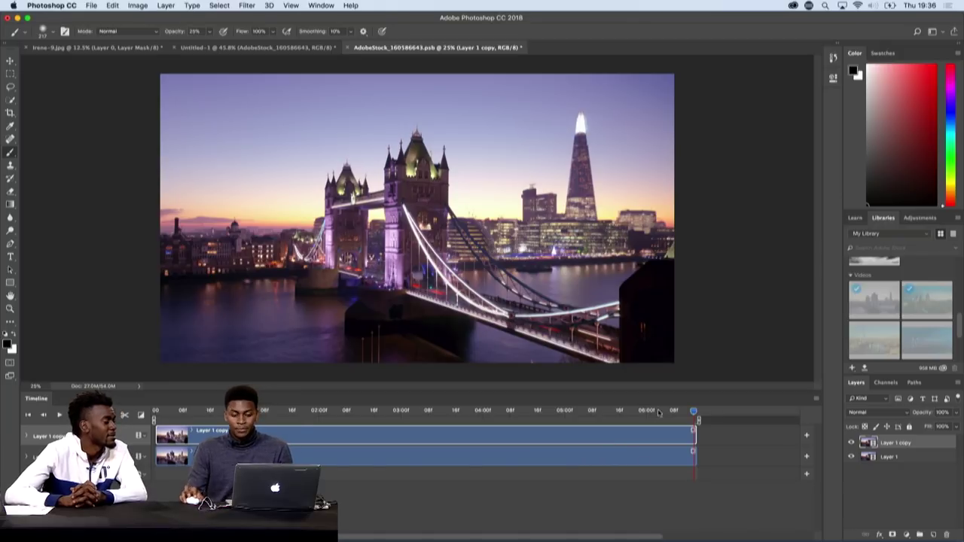
drag(694, 415, 426, 415)
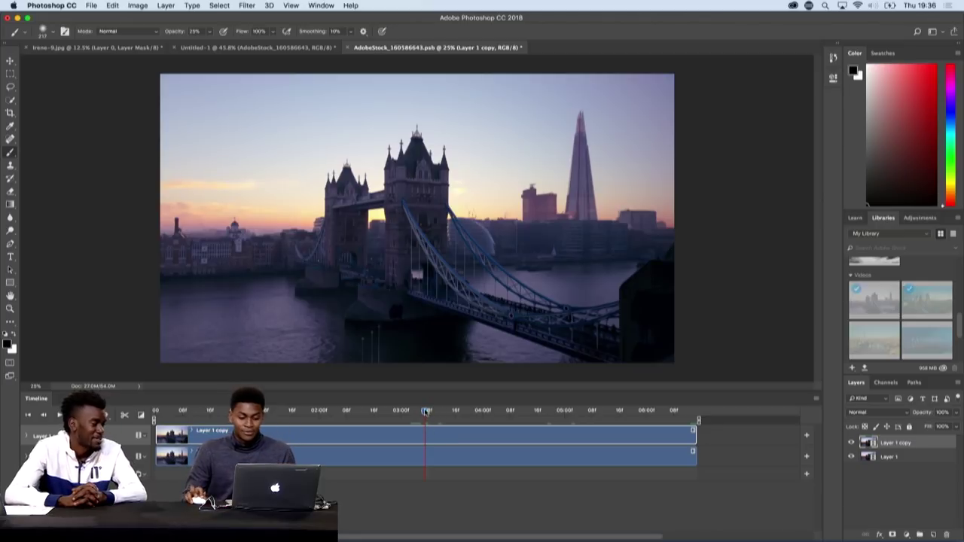
drag(432, 412, 442, 413)
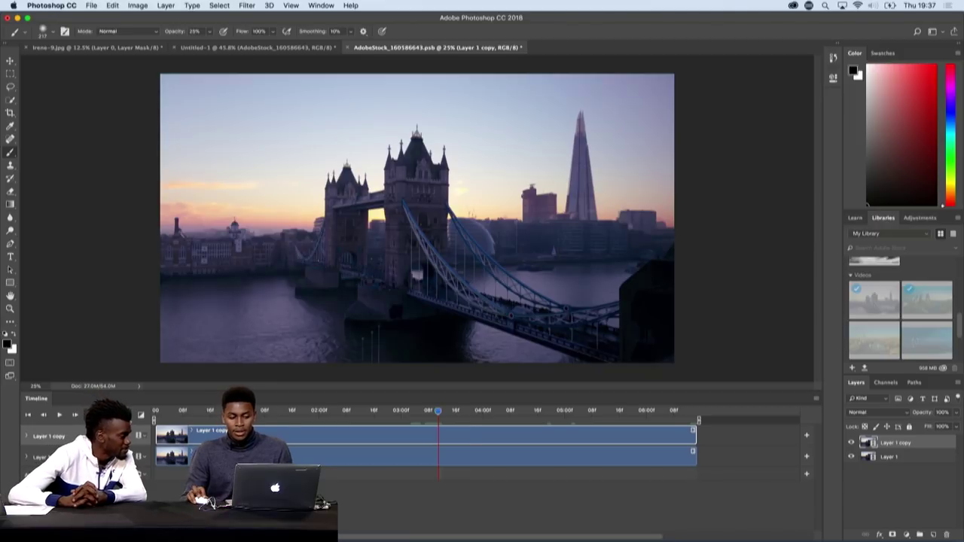
Step: Split the timelapse copy, placing Layer 1 copy 2 first and Layer 1 copy aligned at the end
click(141, 415)
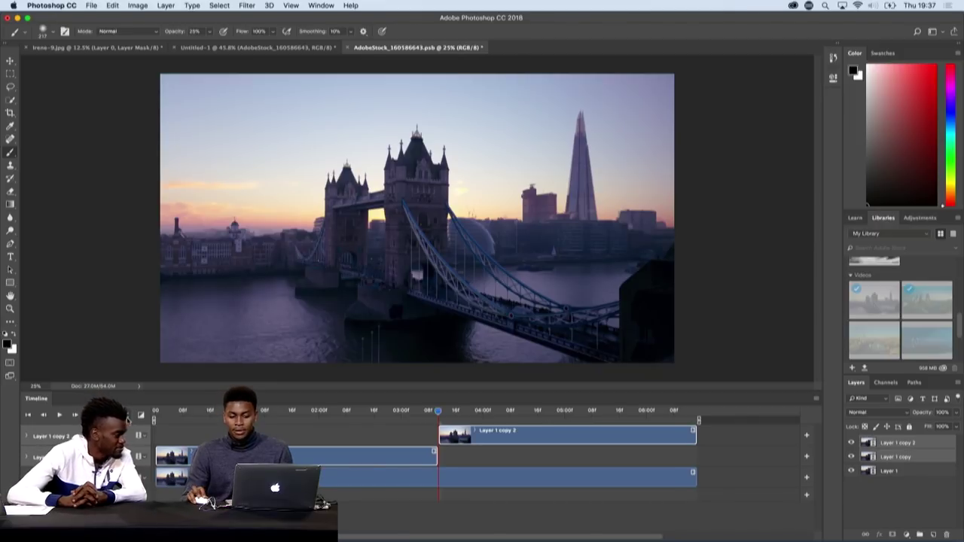
click(478, 457)
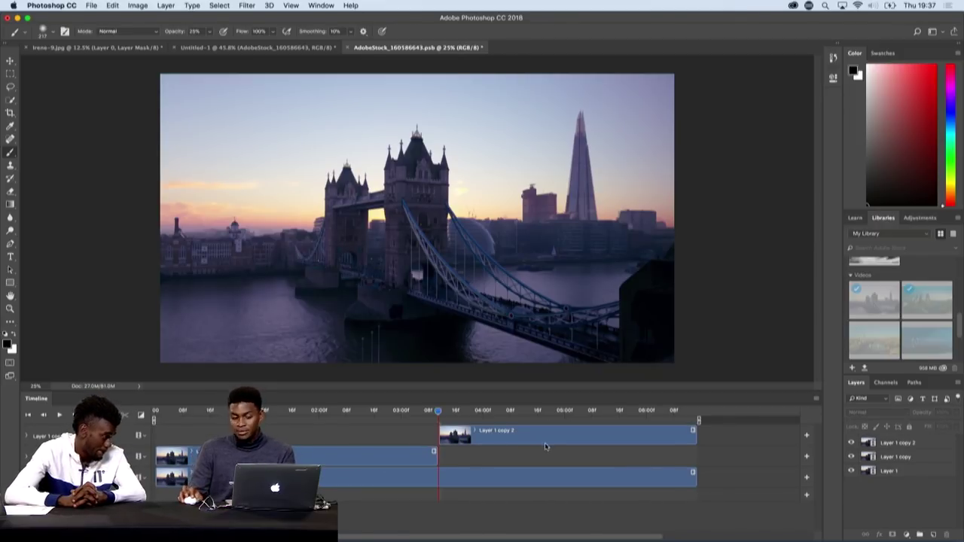
drag(544, 448, 258, 445)
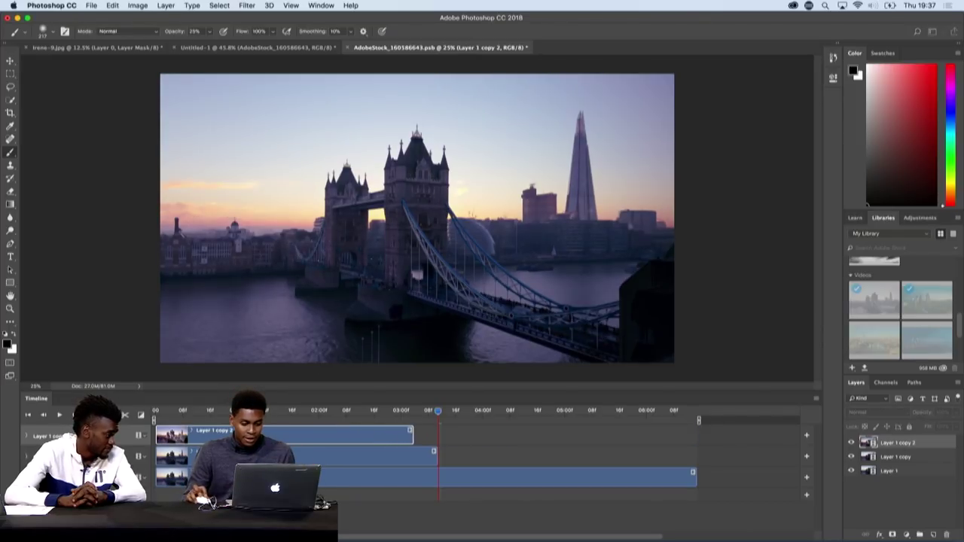
drag(396, 456, 564, 455)
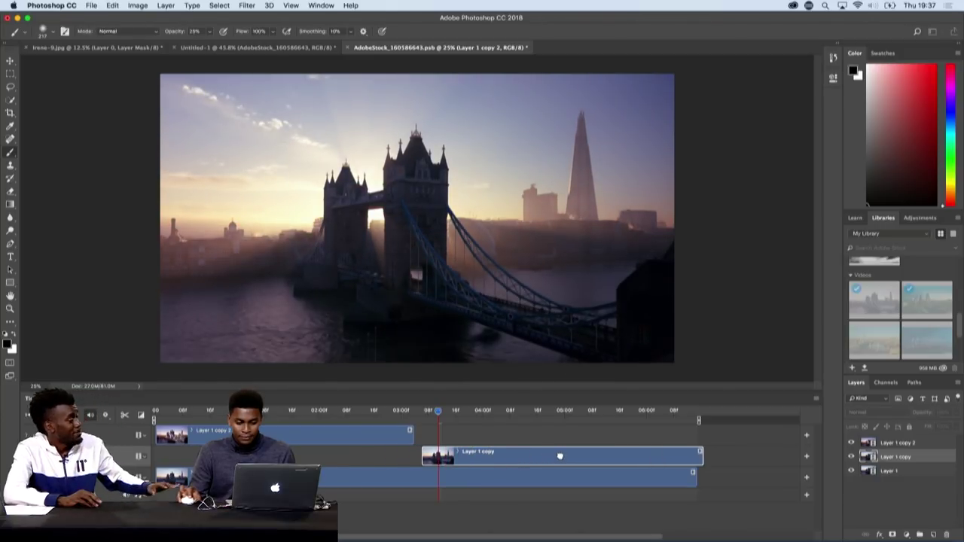
drag(558, 455, 555, 456)
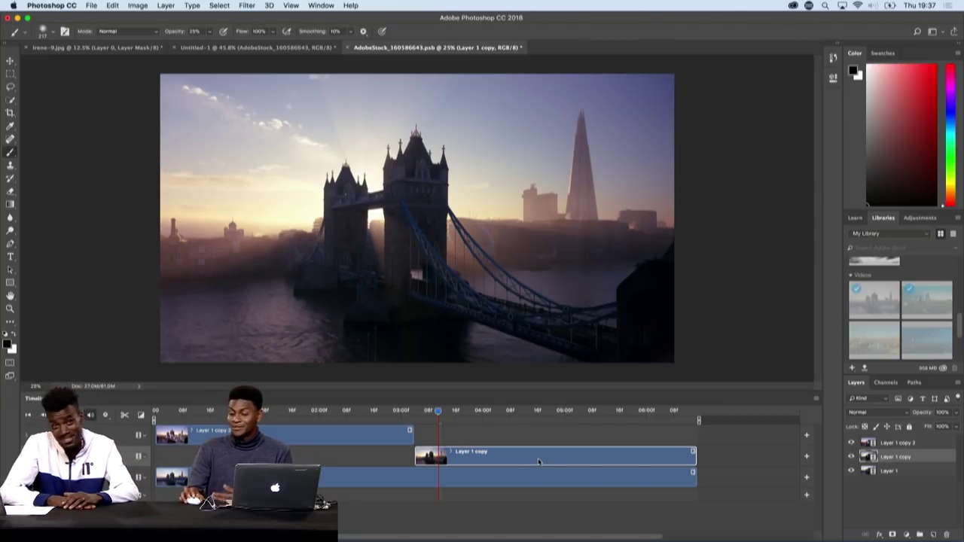
Step: Trim Layer 1 copy to start at 04:23 and shorten Layer 1 copy 2 to about 01:07
drag(439, 411, 559, 416)
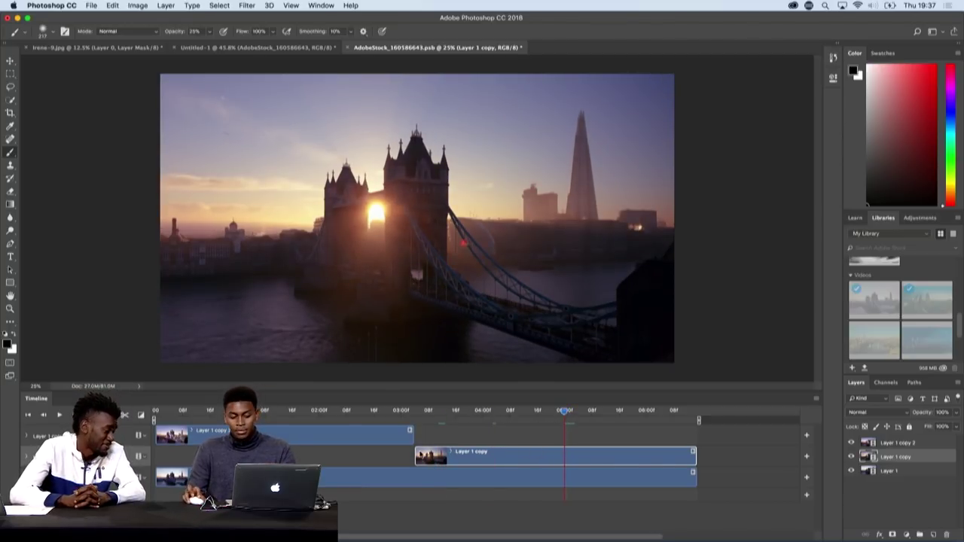
drag(417, 452, 563, 457)
click(290, 411)
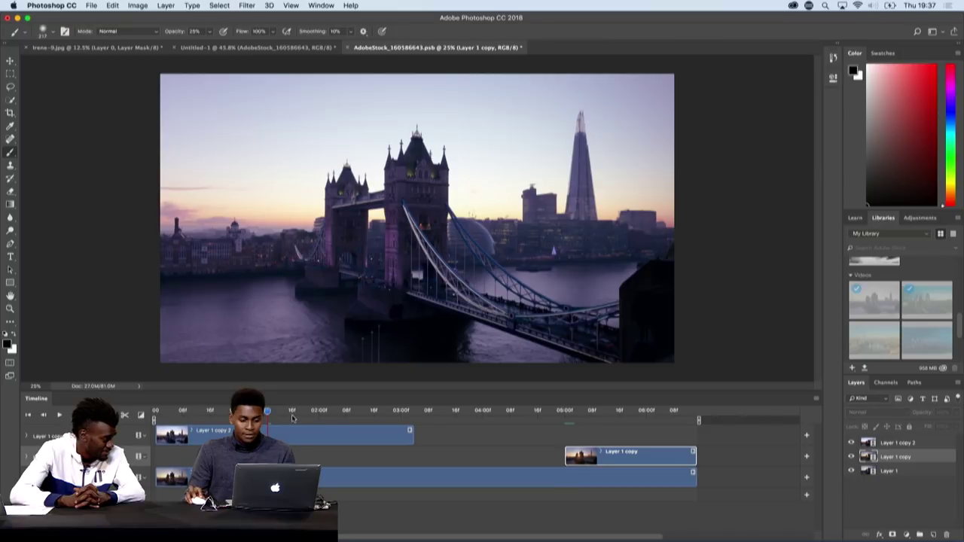
drag(289, 419, 285, 419)
drag(411, 433, 287, 437)
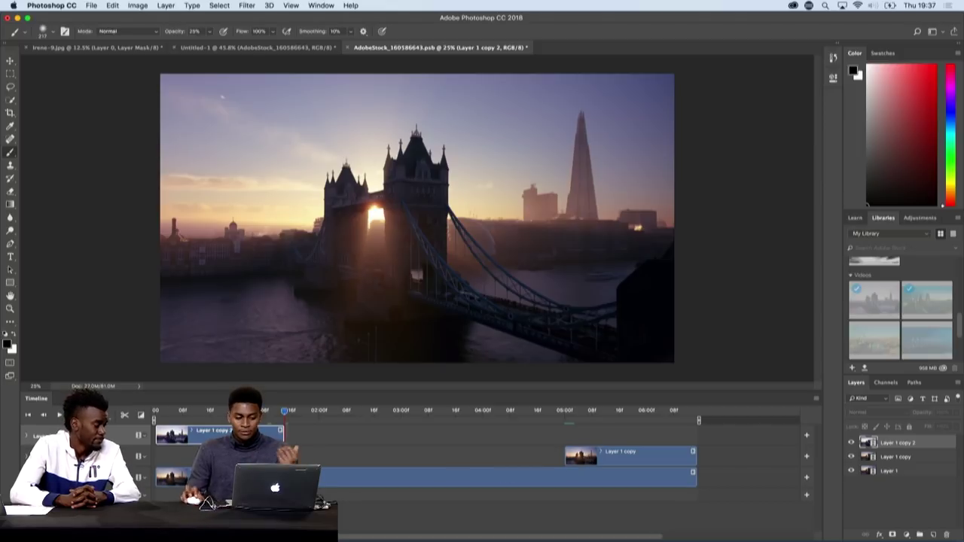
Step: Apply a Fade transition to the start of the Layer 1 copy clip
click(142, 416)
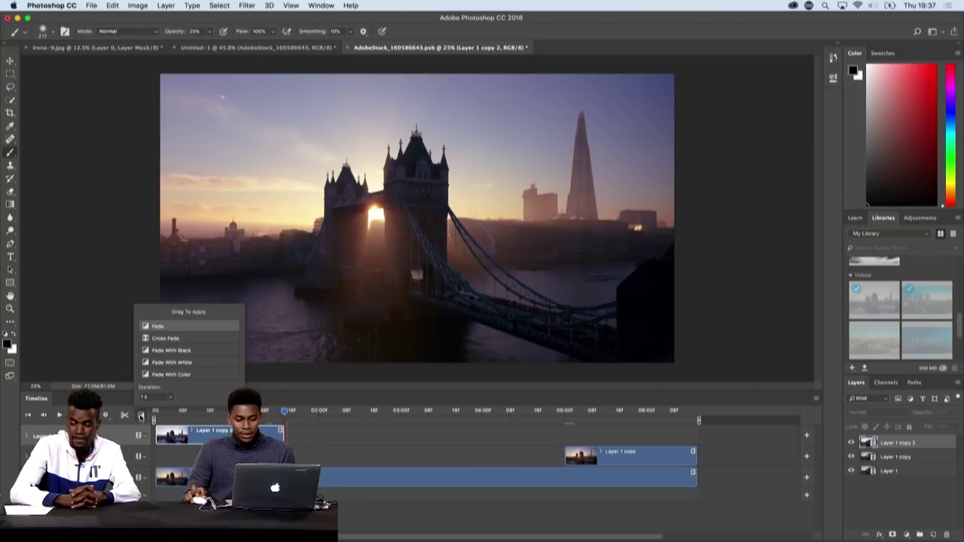
drag(158, 326, 204, 352)
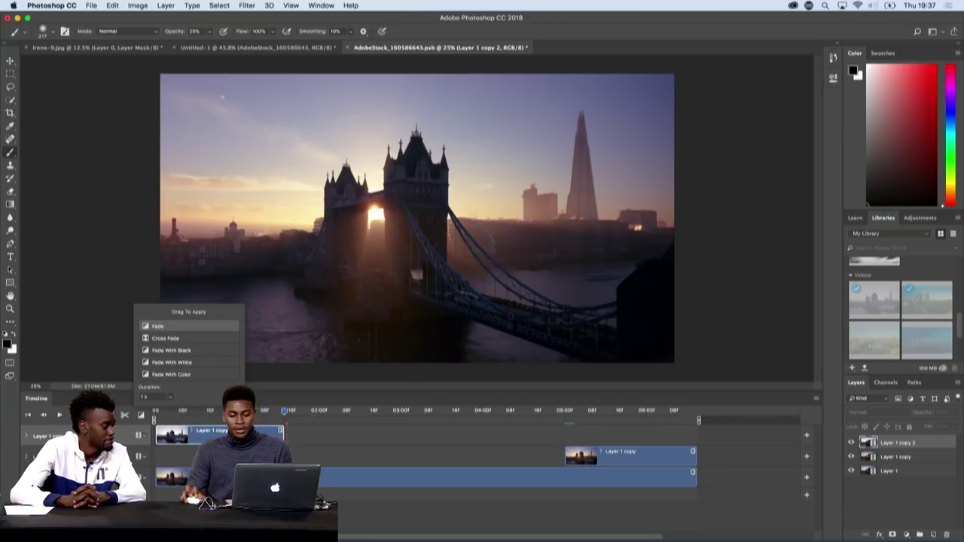
drag(172, 330, 591, 457)
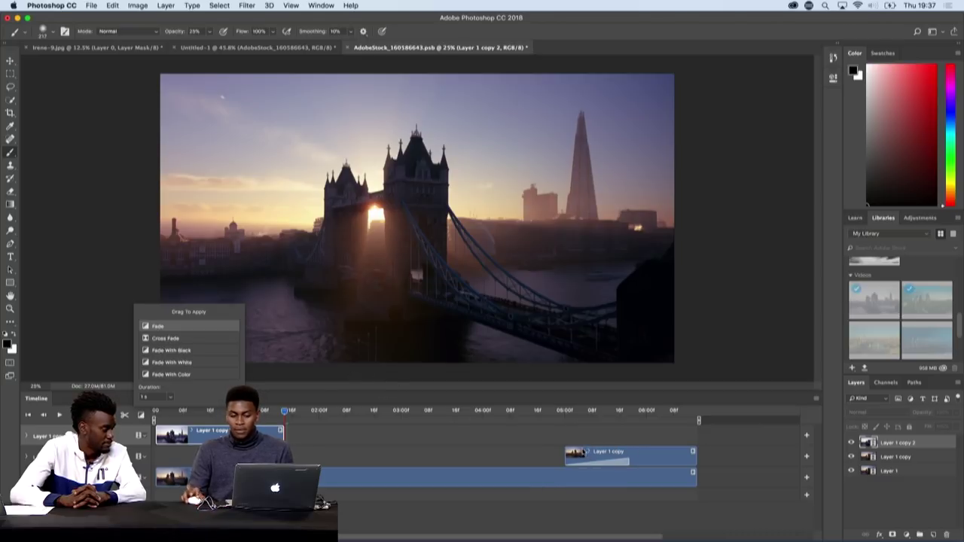
click(716, 442)
Step: Preview the loop on the timeline, then save AdobeStock_160586643.psb
key(space)
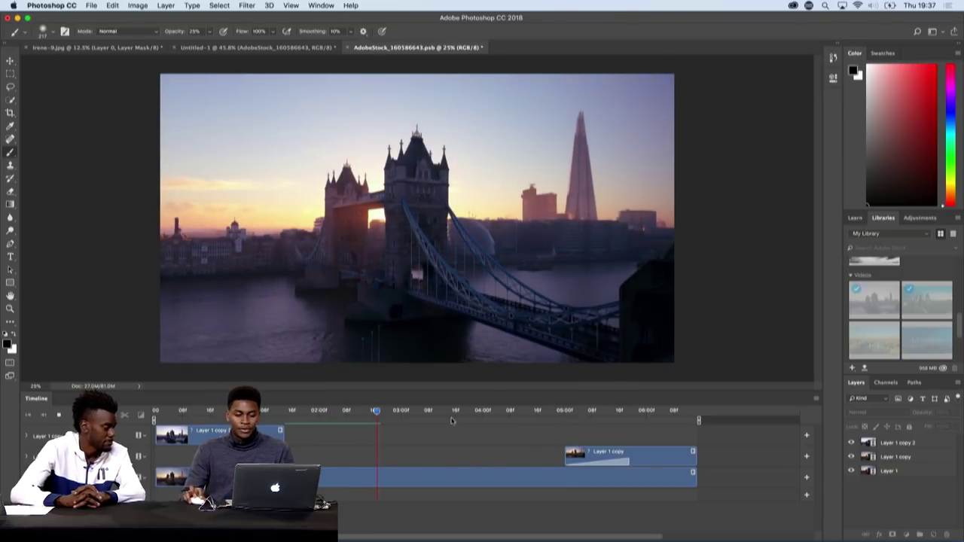
key(space)
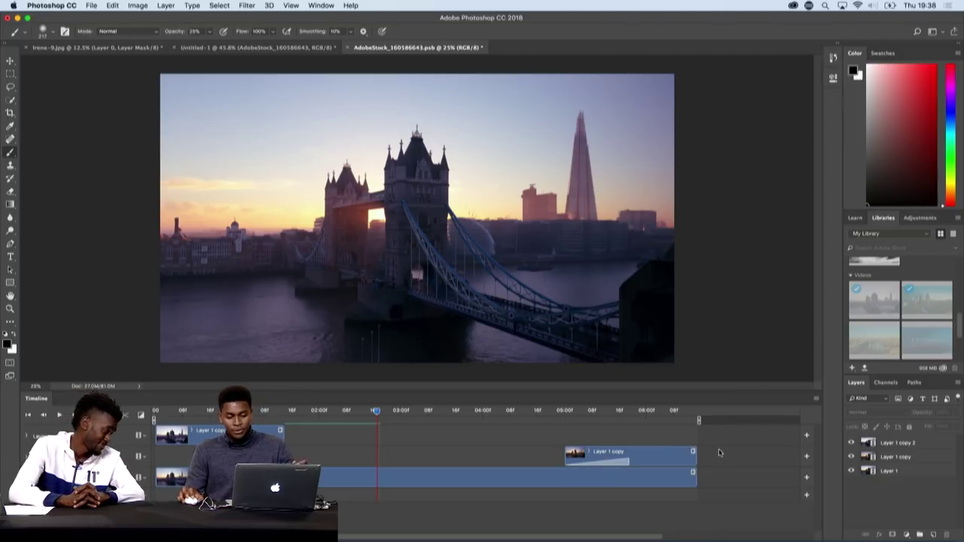
key(super+s)
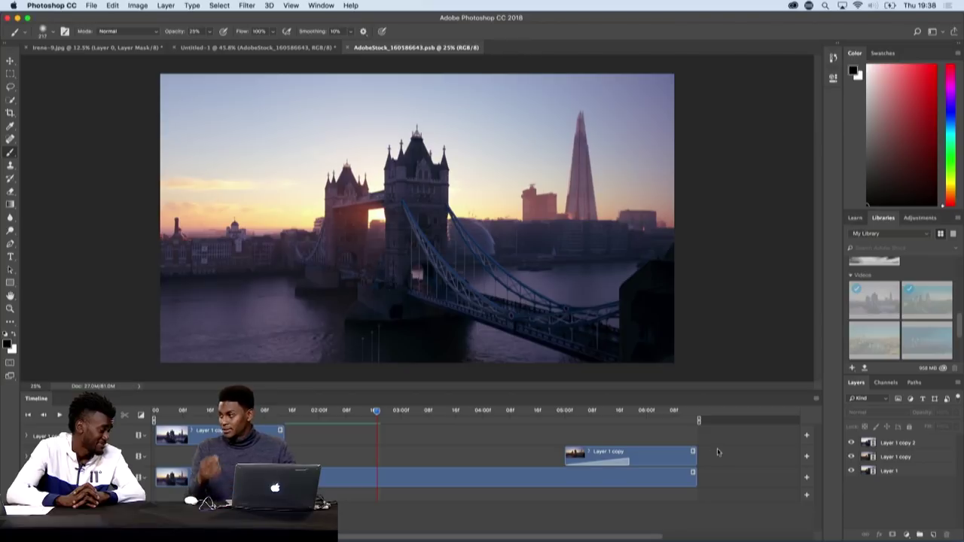
Step: In Untitled-1, extend the Layer 1 copy, Layer 1 and Color Fill 1 clips to about 07:10
click(281, 51)
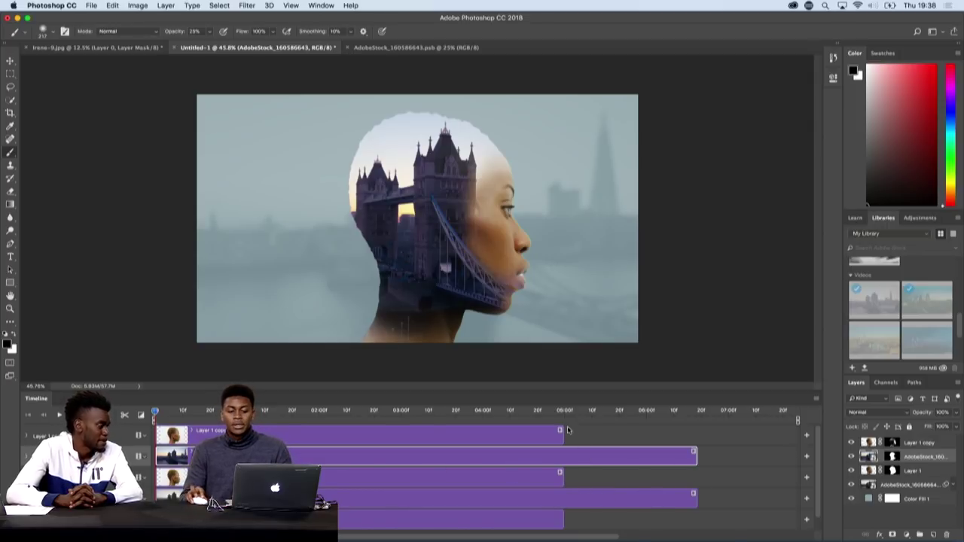
drag(562, 435, 694, 438)
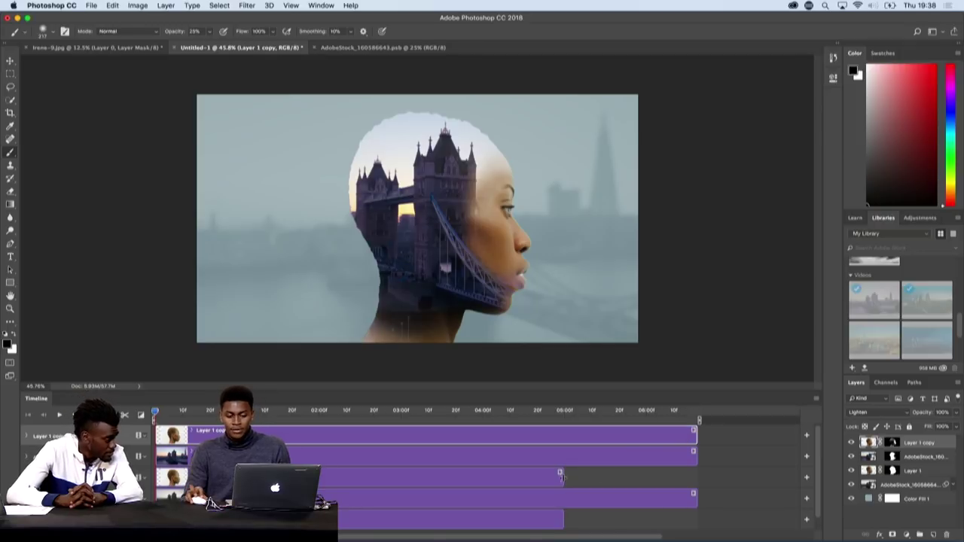
drag(561, 475, 693, 476)
drag(562, 517, 693, 521)
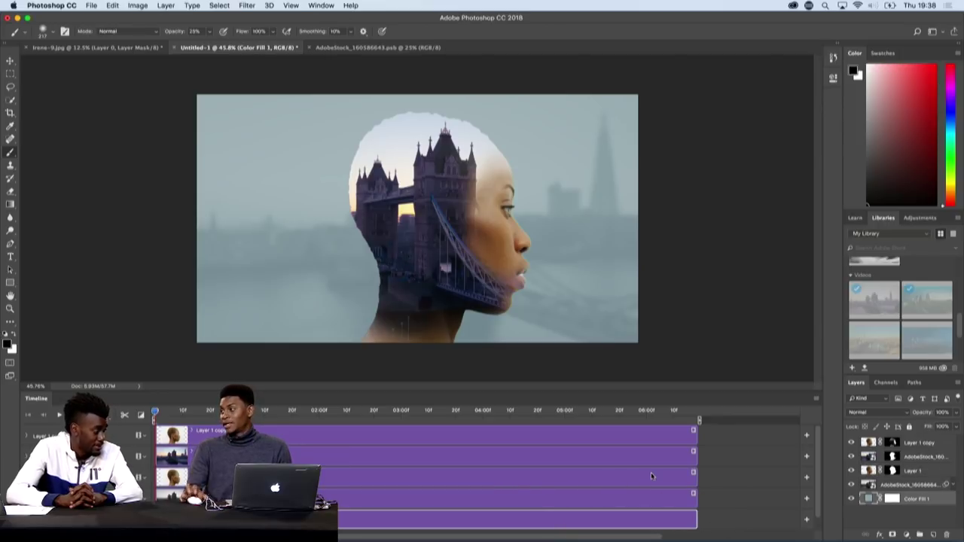
Step: Switch from Photoshop to the Finder to reach Adobe Final.mp4
key(super+Tab)
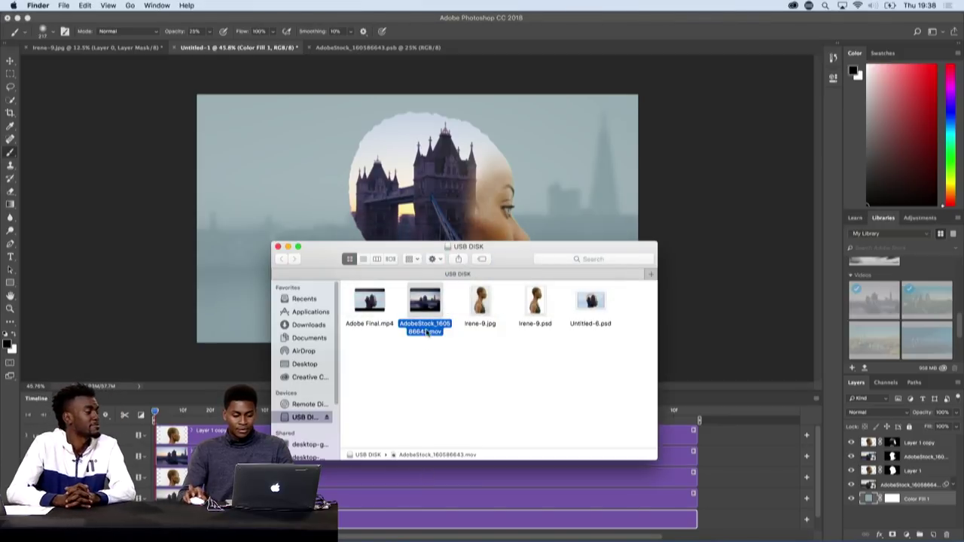
key(super+Tab)
key(Tab)
key(Tab)
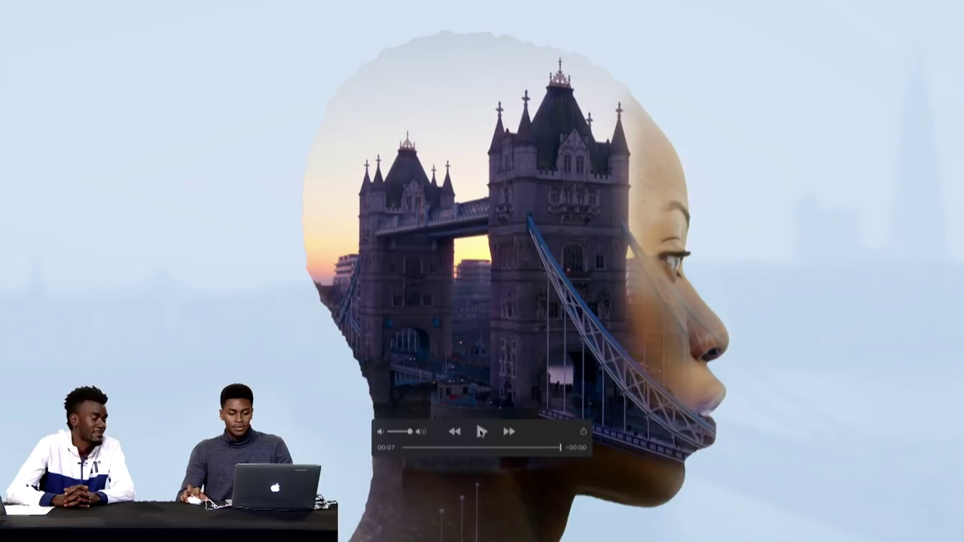
Step: Replay Adobe Final.mp4 from the beginning in QuickTime Player
click(481, 431)
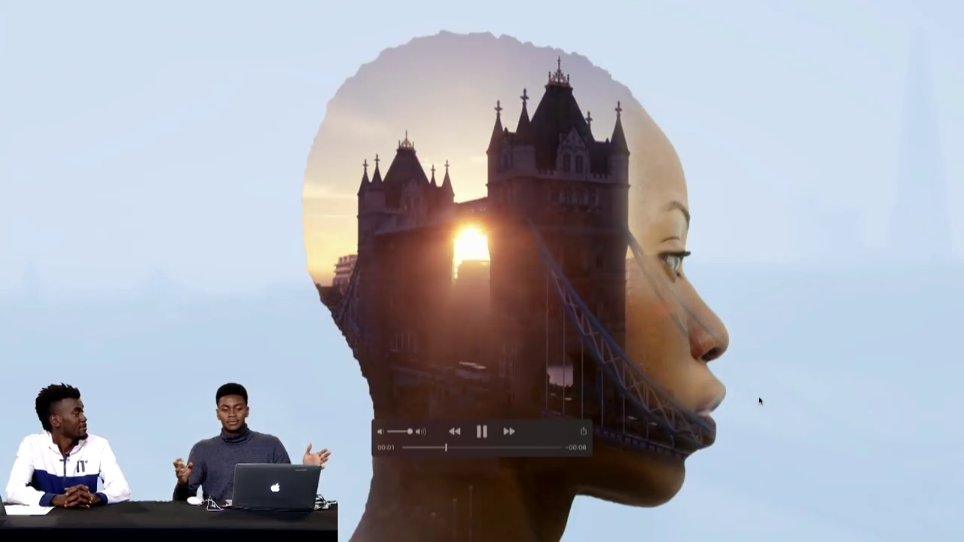